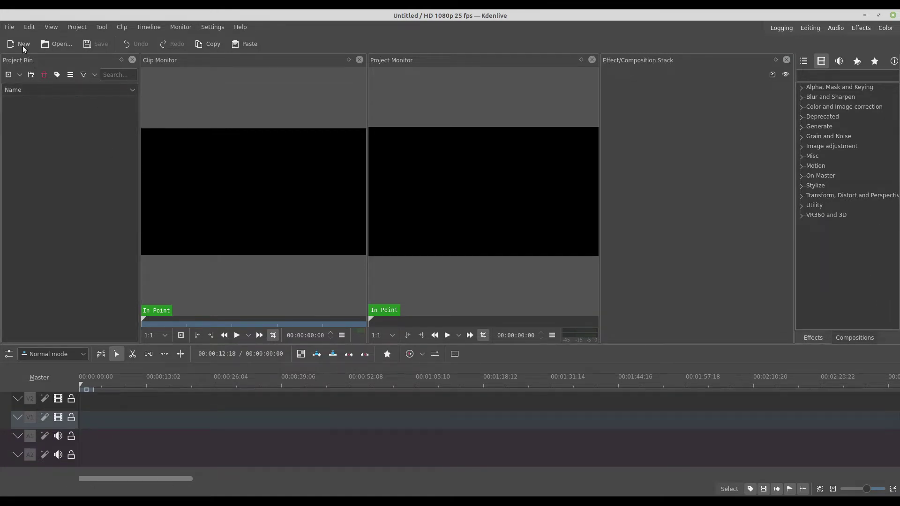
# - Create a new project using the HD 720 profile "1280x720 30.00fps"
pyautogui.click(22, 45)
pyautogui.scroll(-1, 462, 266)
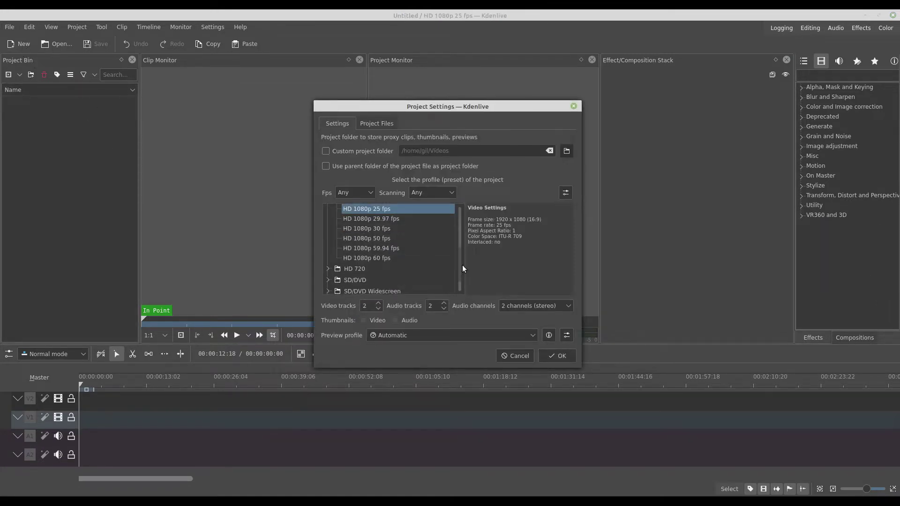
pyautogui.scroll(-1, 463, 270)
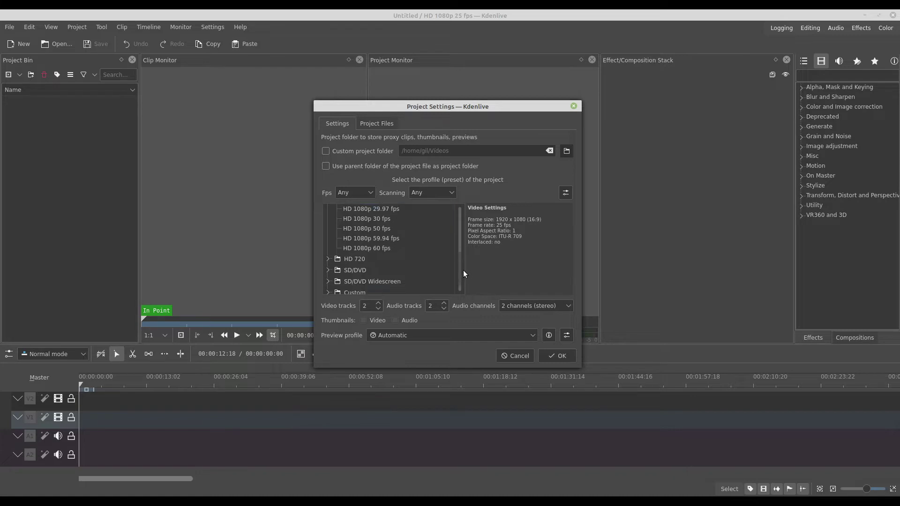
pyautogui.click(327, 259)
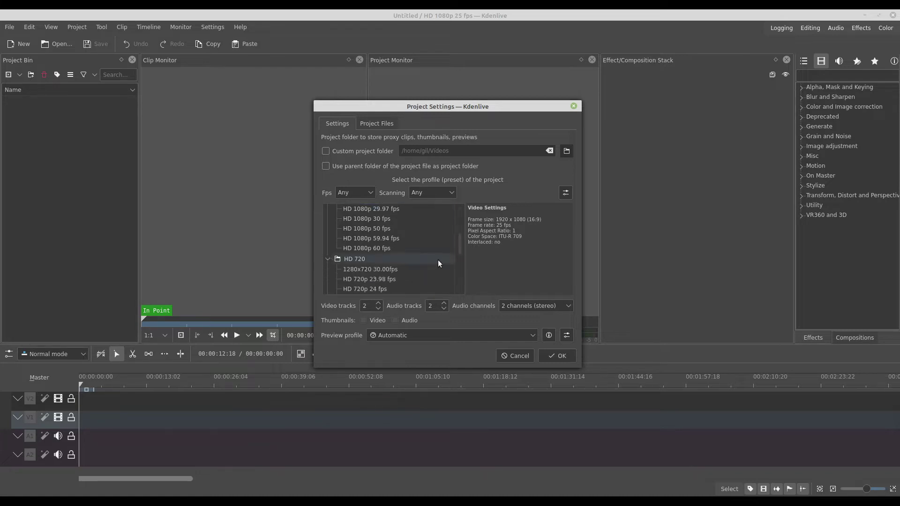
pyautogui.click(387, 269)
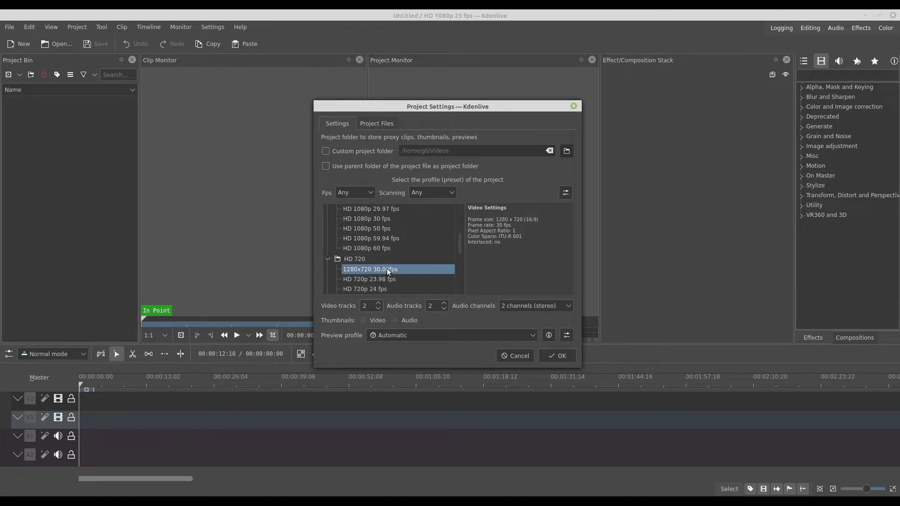
pyautogui.click(552, 355)
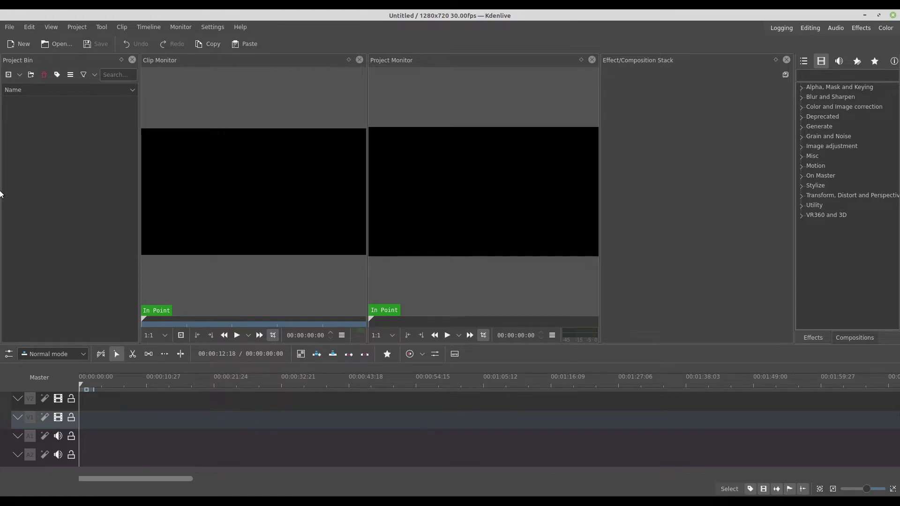
# - Import the image, soundtrack and two video files, and move both videos into a new bin folder named Video
pyautogui.moveTo(1, 194); pyautogui.dragTo(54, 197)
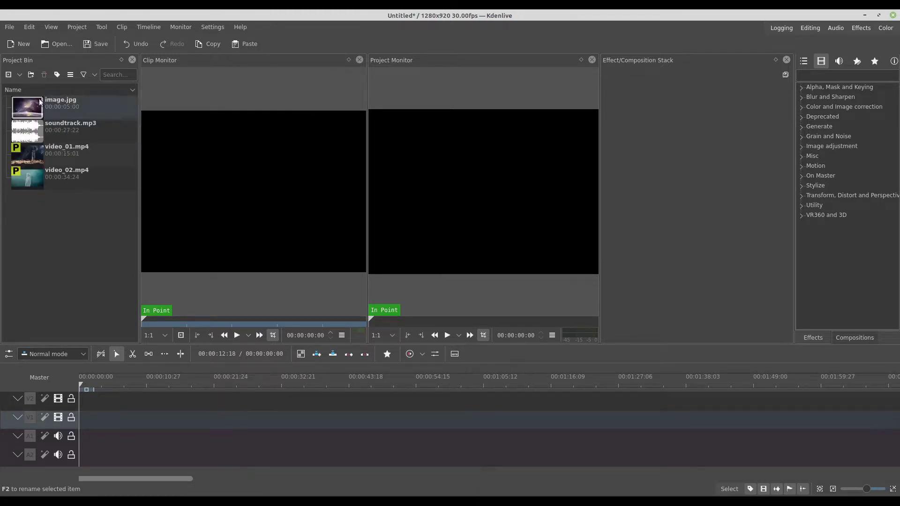
pyautogui.click(32, 75)
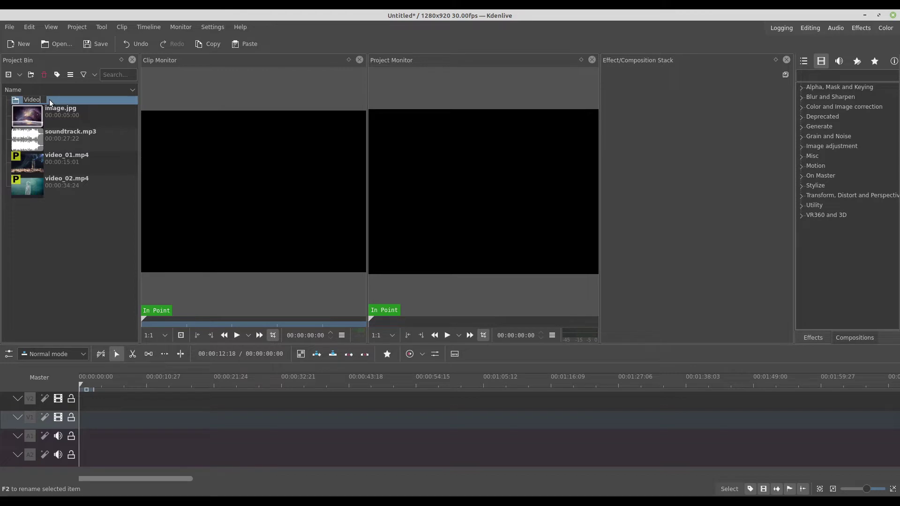
pyautogui.moveTo(52, 182); pyautogui.dragTo(33, 99)
pyautogui.click(35, 162)
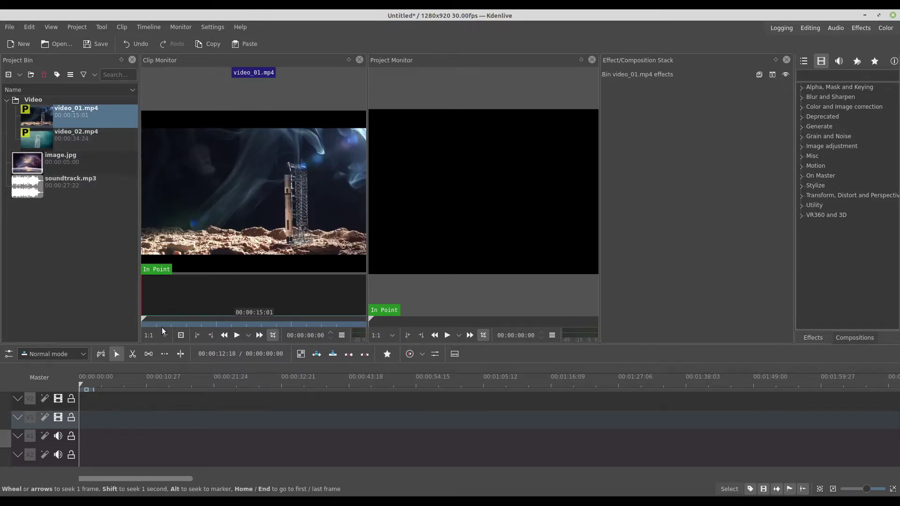
# - Preview video_01.mp4 in the Clip Monitor and set its out point at 00:00:10:15
pyautogui.click(237, 335)
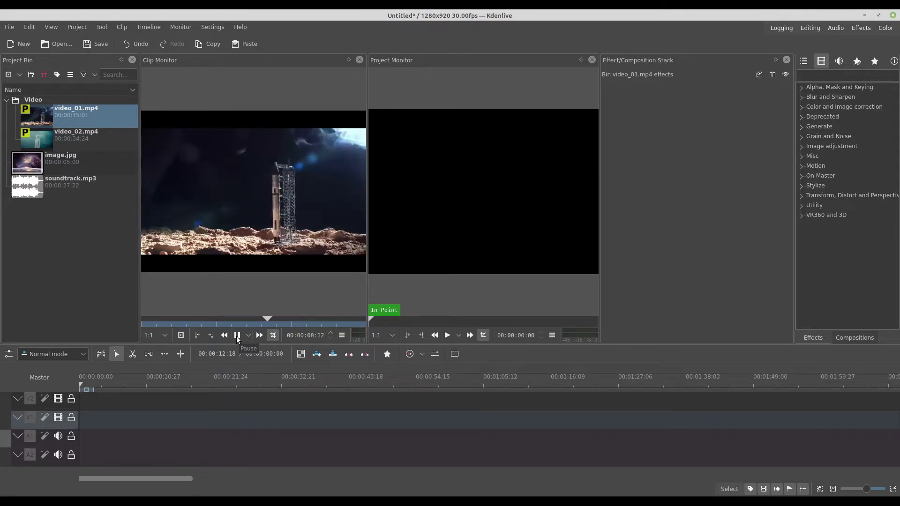
pyautogui.click(237, 336)
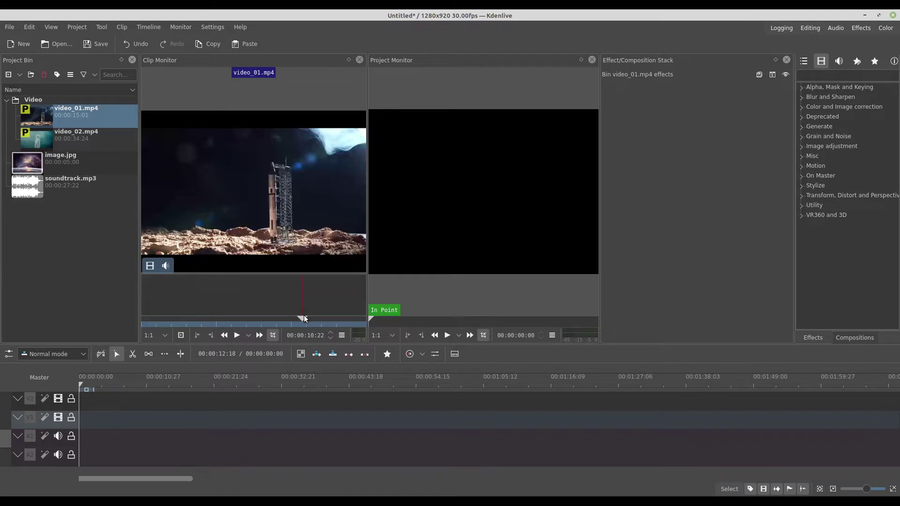
pyautogui.click(329, 320)
pyautogui.moveTo(341, 317); pyautogui.dragTo(299, 326)
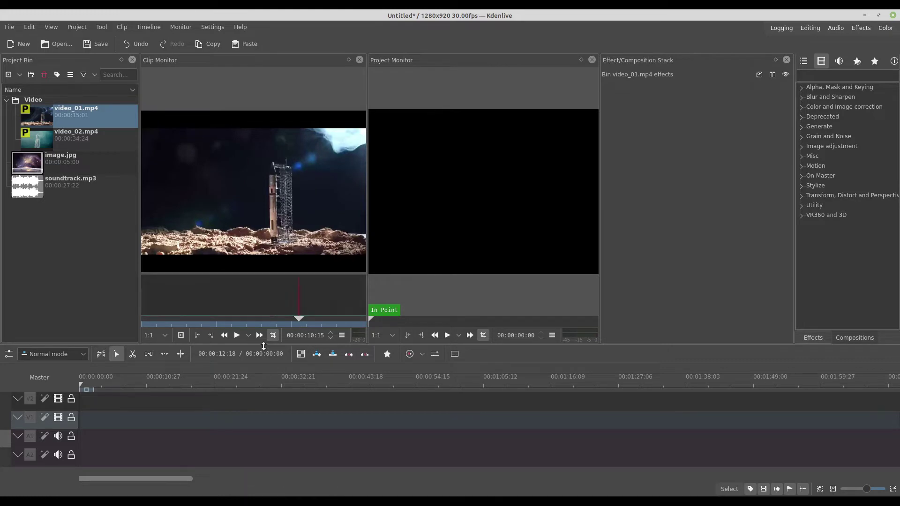
pyautogui.click(210, 335)
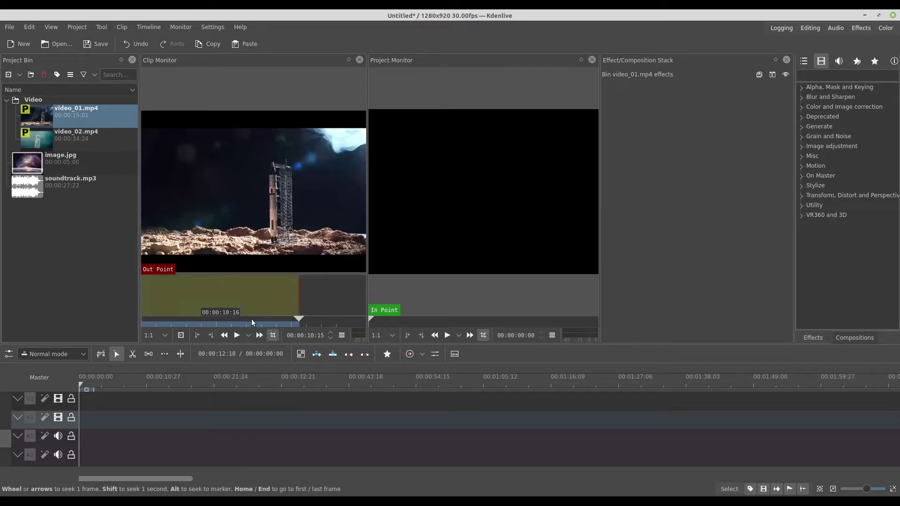
# - Set video_01.mp4's in point at 00:00:01:02 and place the marked section at the start of track V1
pyautogui.moveTo(251, 319); pyautogui.dragTo(157, 324)
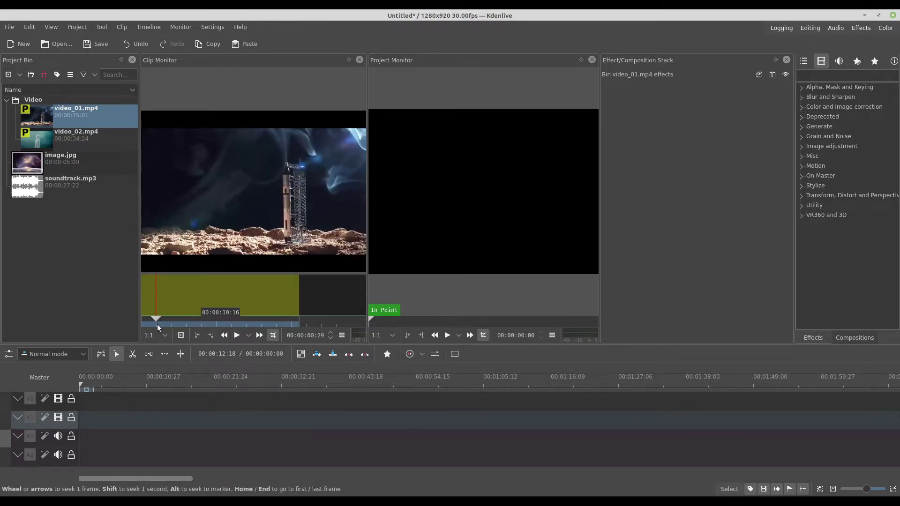
pyautogui.click(197, 335)
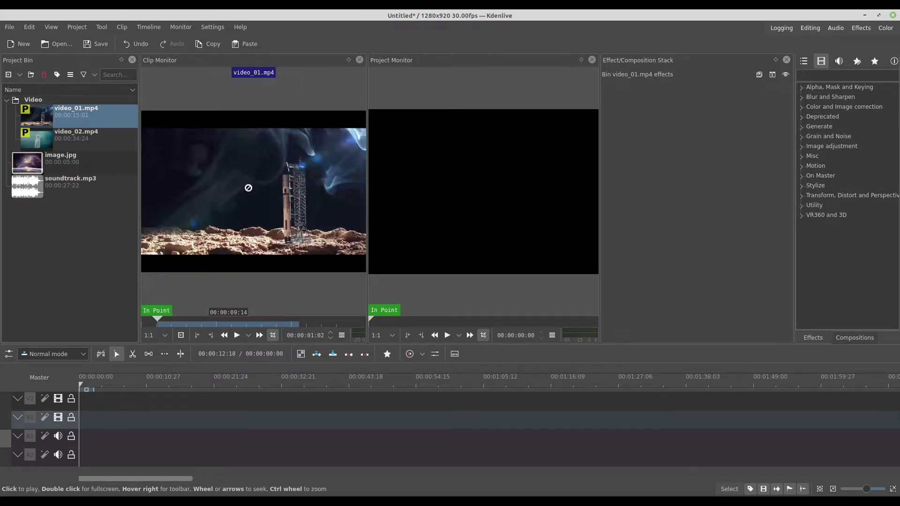
pyautogui.moveTo(248, 188); pyautogui.dragTo(96, 420)
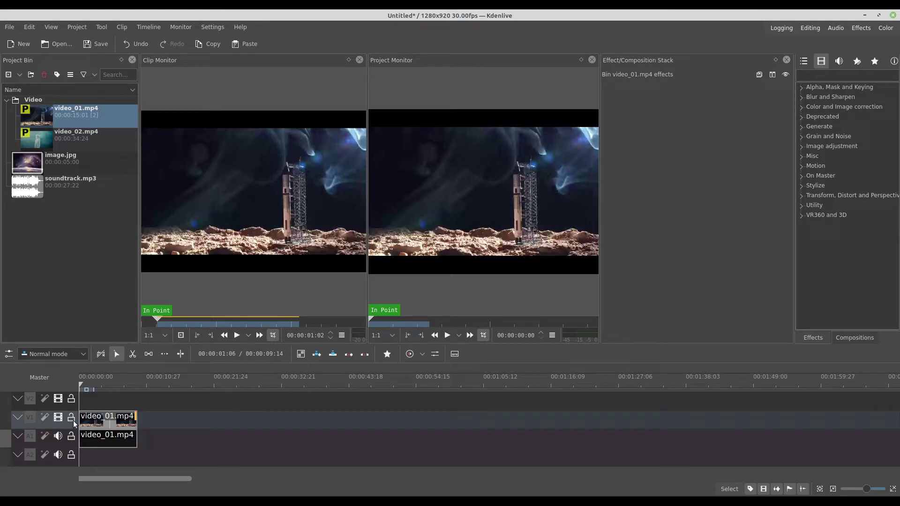
pyautogui.rightClick(32, 437)
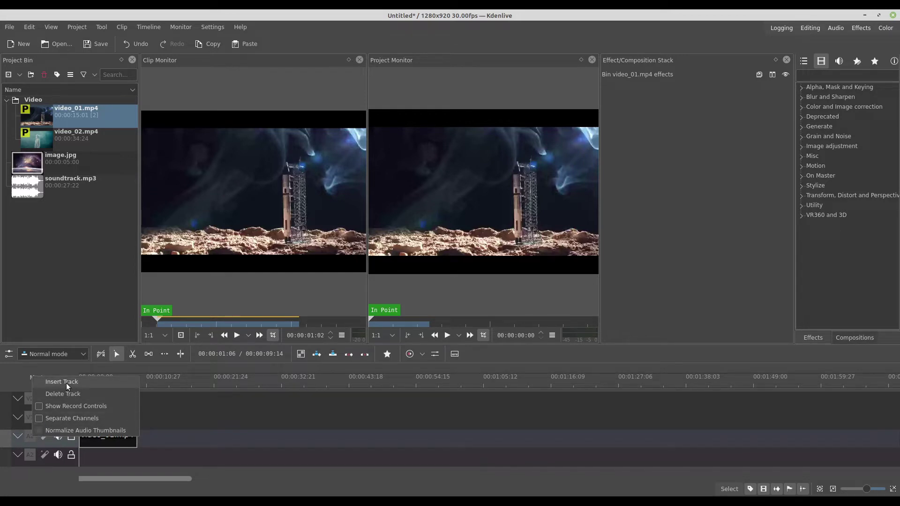
pyautogui.click(148, 406)
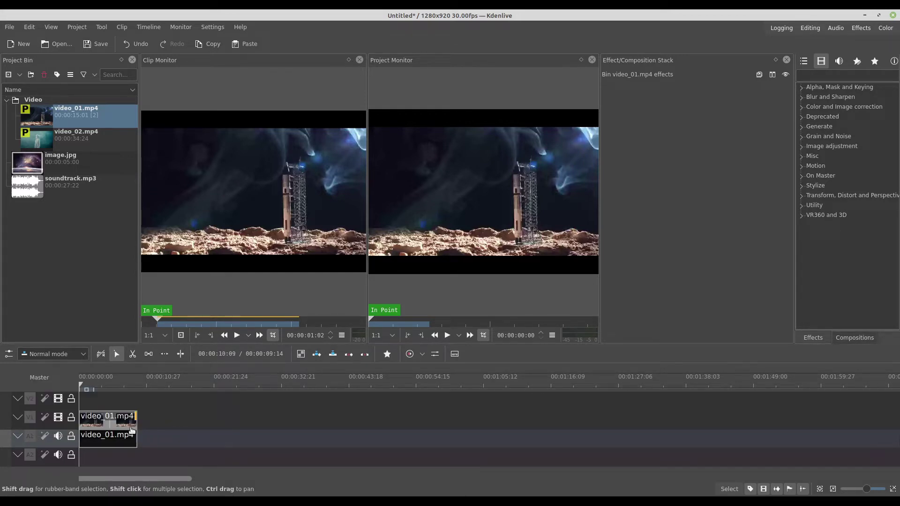
# - Ungroup the video_01.mp4 timeline clips and delete the audio part from track A1
pyautogui.click(104, 440)
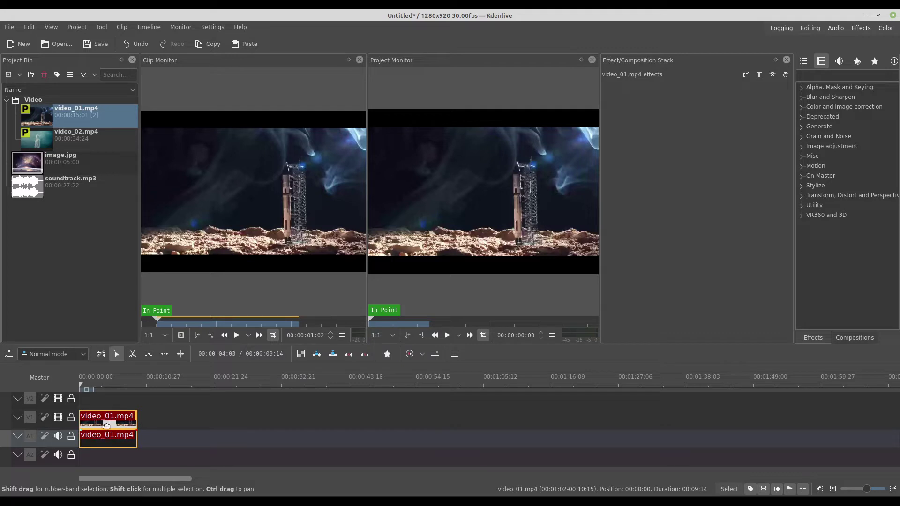
pyautogui.moveTo(100, 439)
pyautogui.mouseDown()
pyautogui.moveTo(213, 423)
pyautogui.moveTo(89, 434)
pyautogui.mouseUp()
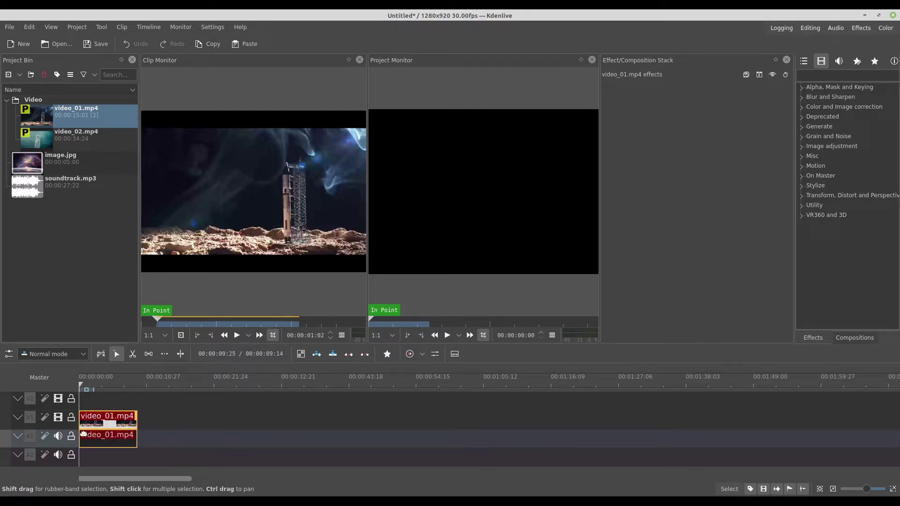
pyautogui.rightClick(98, 422)
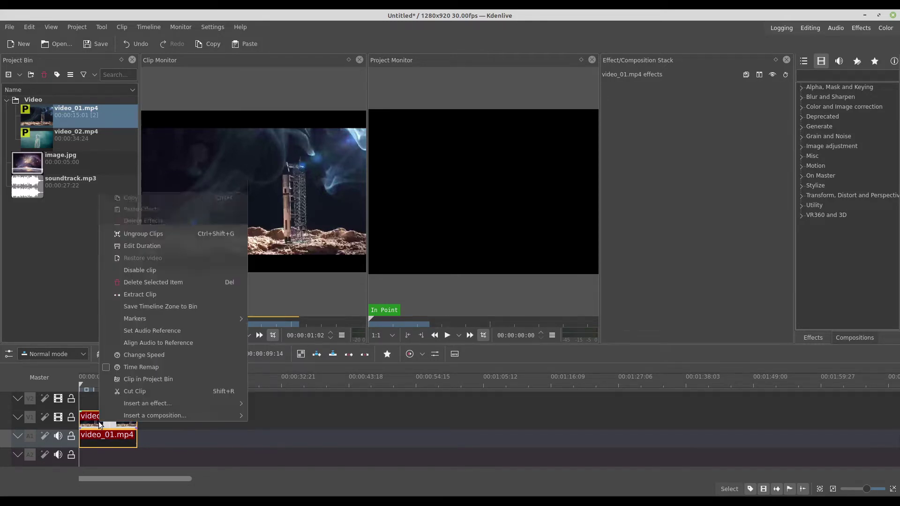
pyautogui.click(185, 232)
pyautogui.moveTo(115, 437); pyautogui.dragTo(253, 435)
pyautogui.press('Delete')
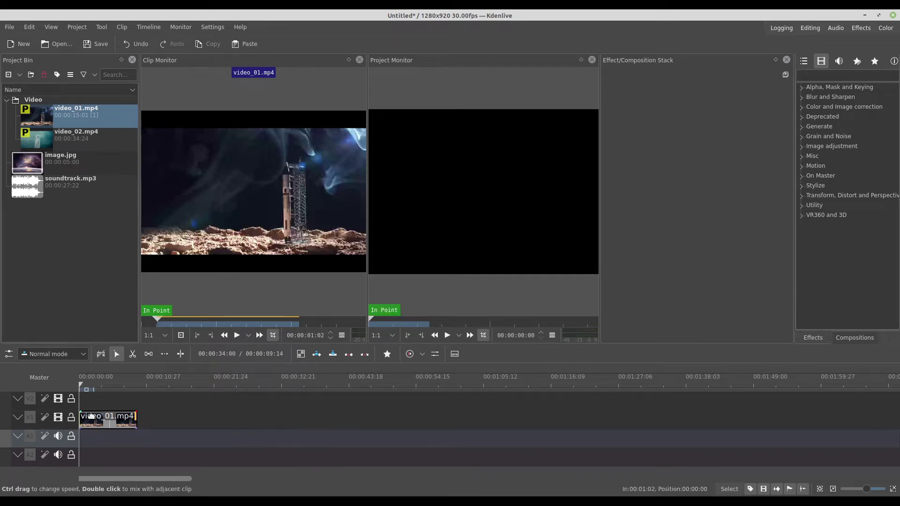
pyautogui.moveTo(84, 421)
pyautogui.mouseDown()
pyautogui.moveTo(98, 421)
pyautogui.moveTo(83, 422)
pyautogui.mouseUp()
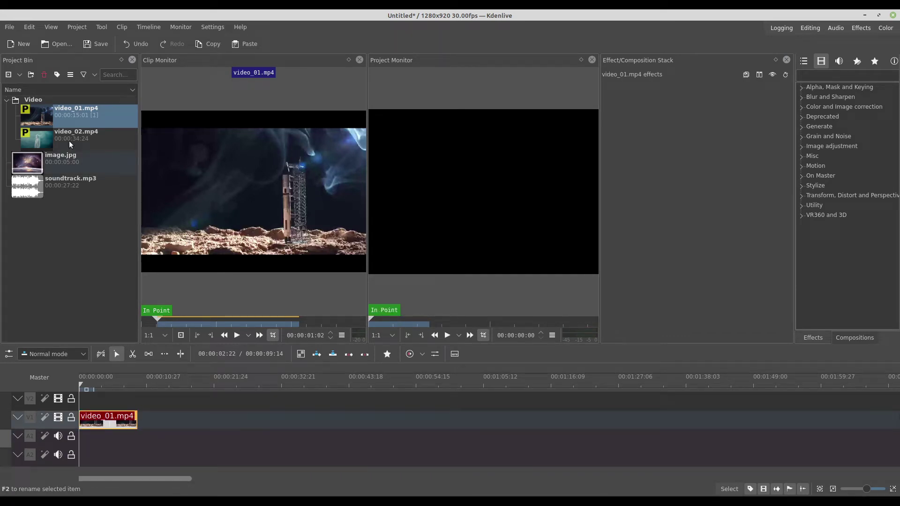
# - Load video_02.mp4 in the Clip Monitor and set its in point at 00:00:00:13
pyautogui.click(69, 139)
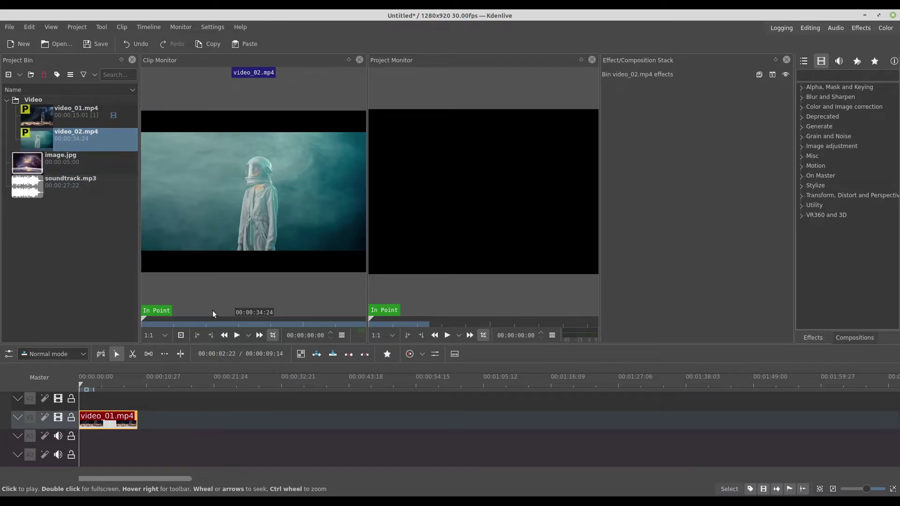
pyautogui.click(149, 319)
pyautogui.moveTo(147, 320); pyautogui.dragTo(143, 320)
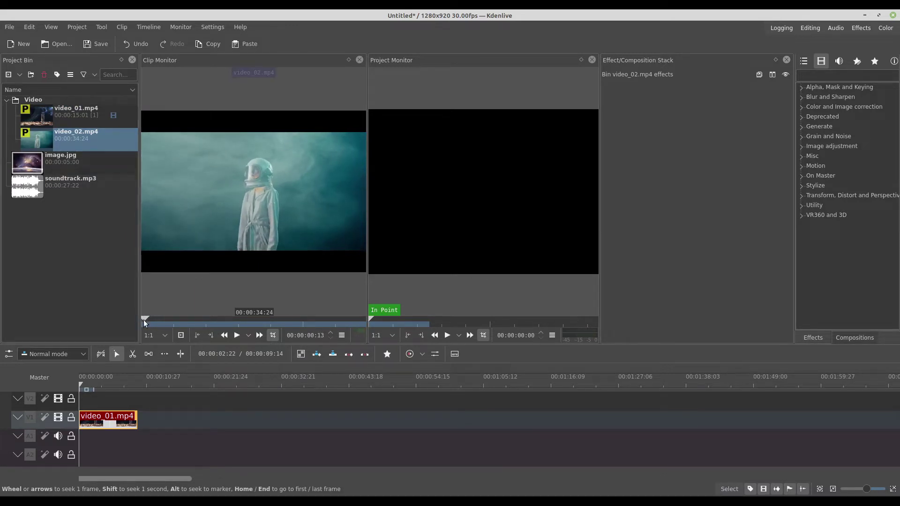
pyautogui.click(197, 335)
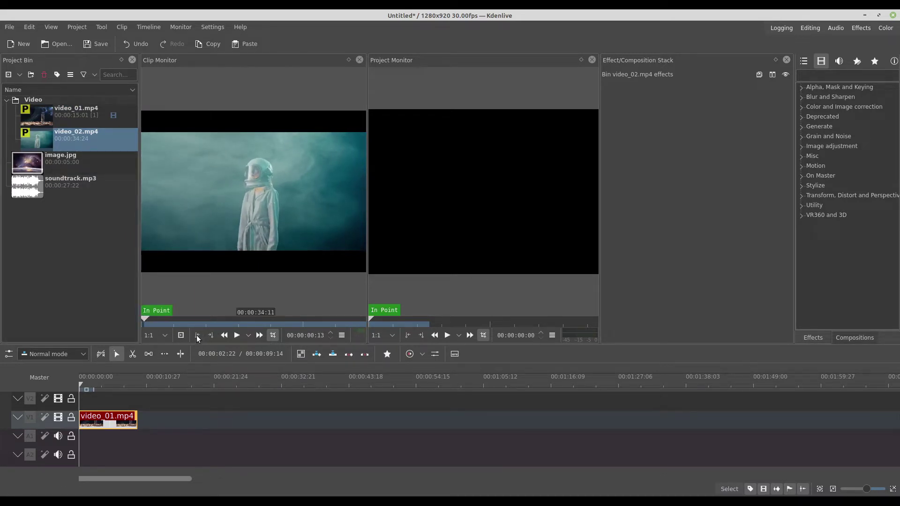
# - Set video_02.mp4's out point at 00:00:05:28 and place the marked section directly after video_01.mp4 on track V1
pyautogui.moveTo(145, 320); pyautogui.dragTo(179, 324)
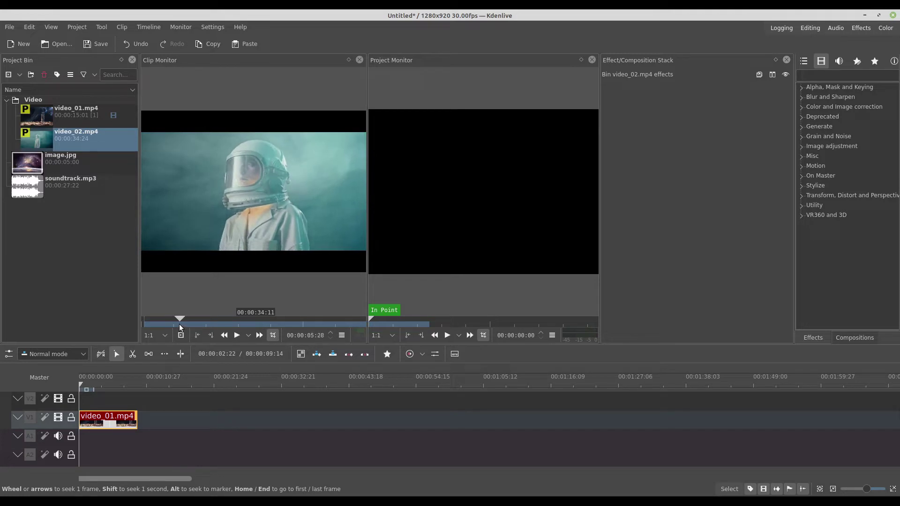
pyautogui.click(210, 336)
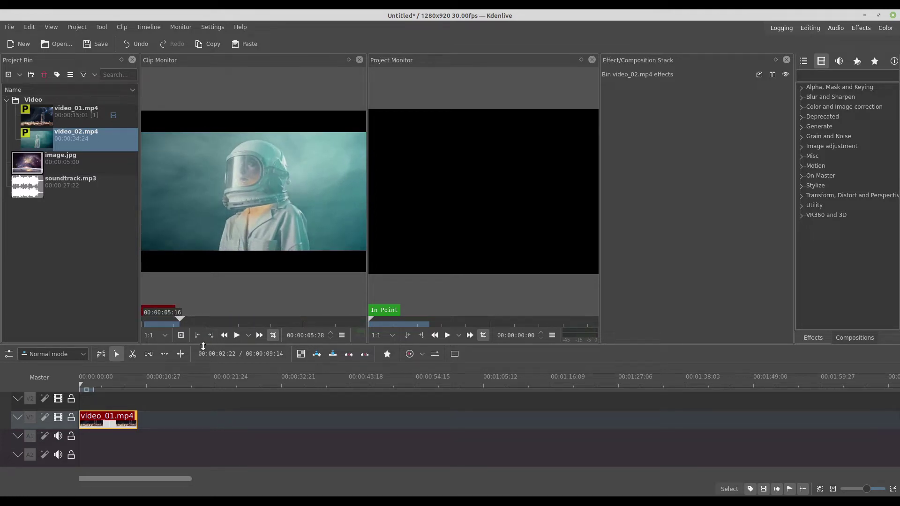
pyautogui.moveTo(291, 300); pyautogui.dragTo(134, 424)
# - Play the timeline across the cut between the two video clips to check it
pyautogui.click(127, 404)
pyautogui.press('space')
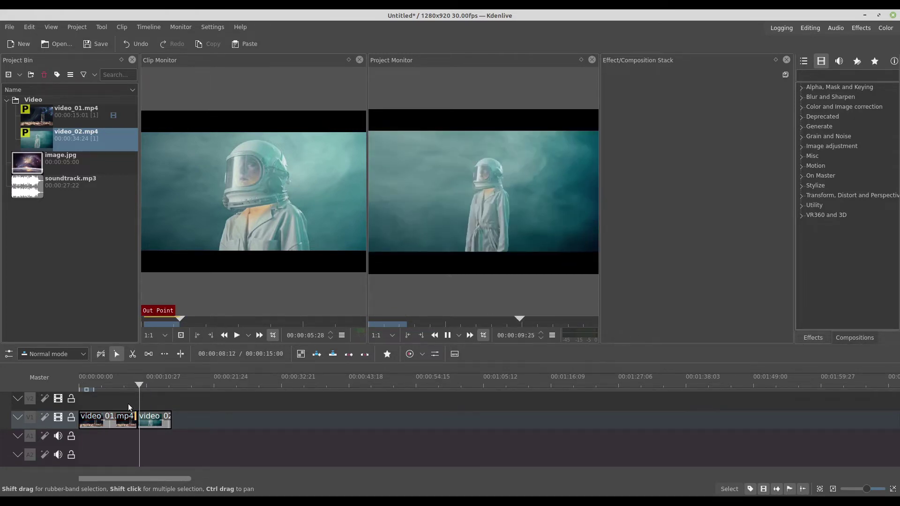
pyautogui.click(122, 411)
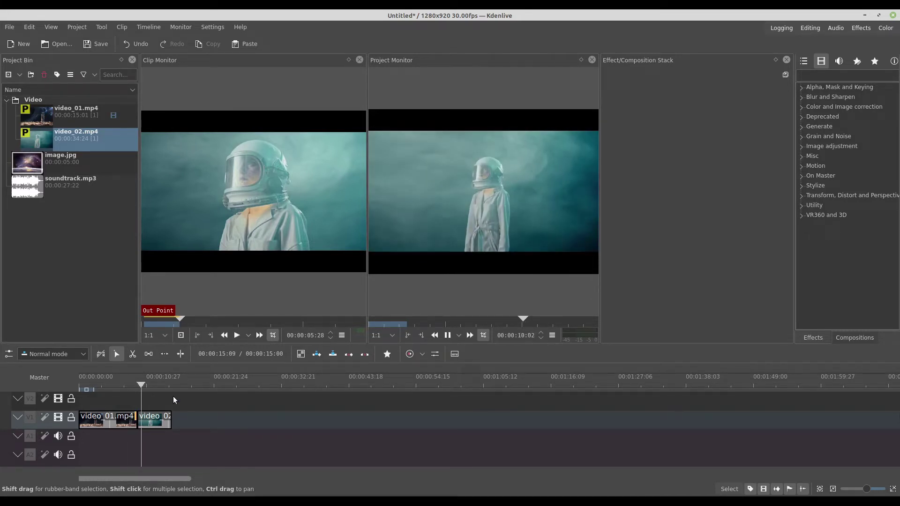
pyautogui.press('space')
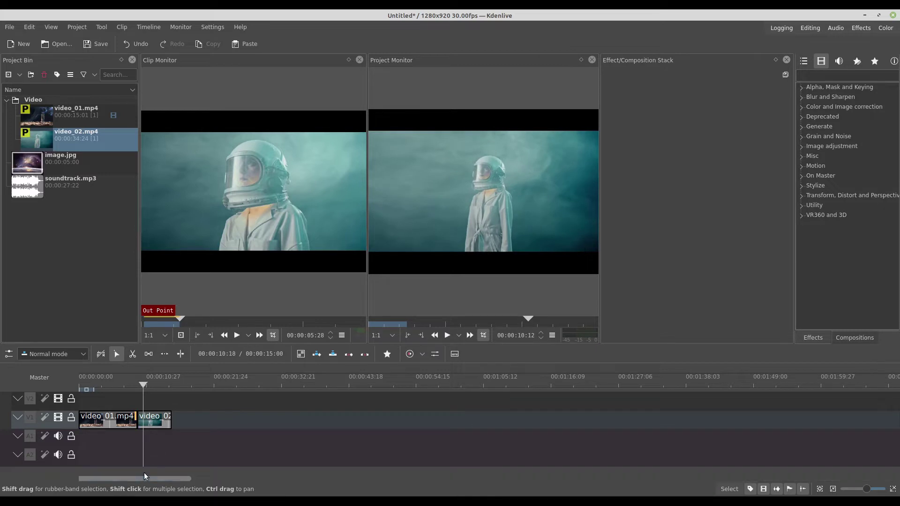
# - Add a fade-out of about 28 frames to the end of video_01.mp4 and select the clip to show its effect
pyautogui.scroll(-1, 866, 492)
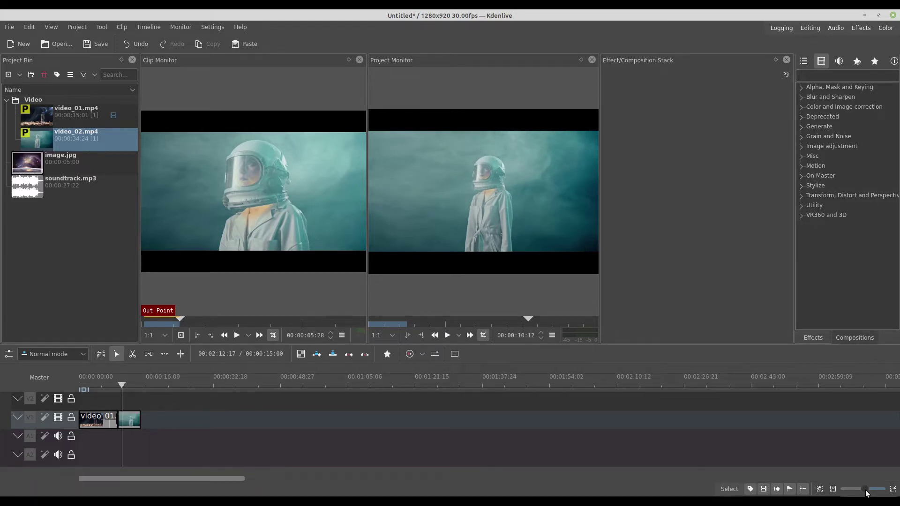
pyautogui.scroll(1, 866, 492)
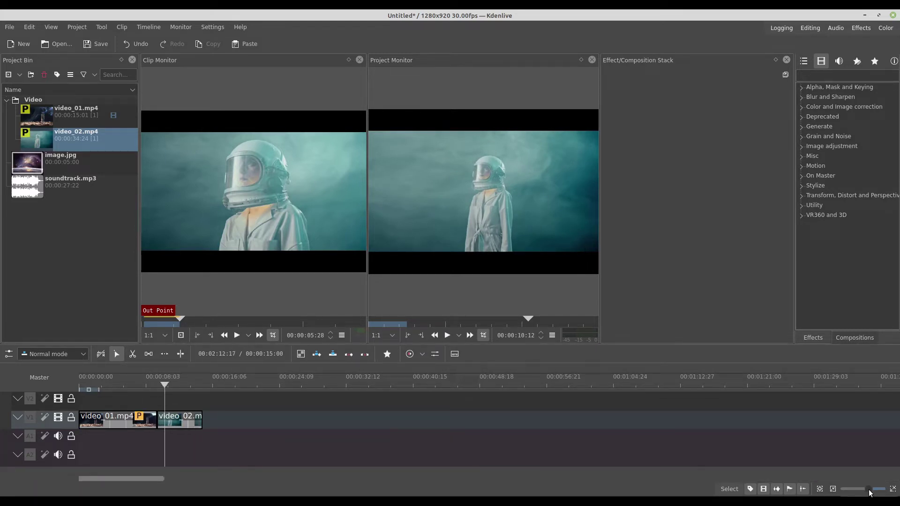
pyautogui.scroll(1, 870, 492)
pyautogui.scroll(1, 872, 492)
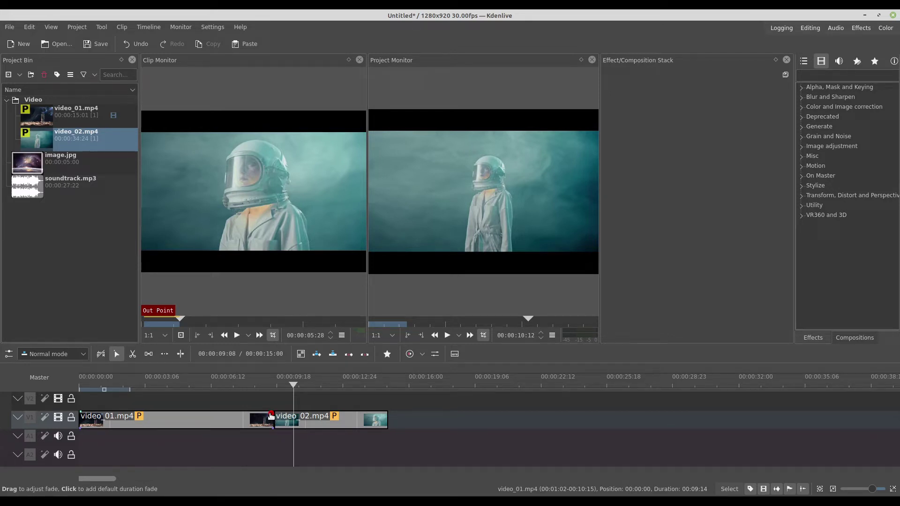
pyautogui.moveTo(271, 416); pyautogui.dragTo(263, 416)
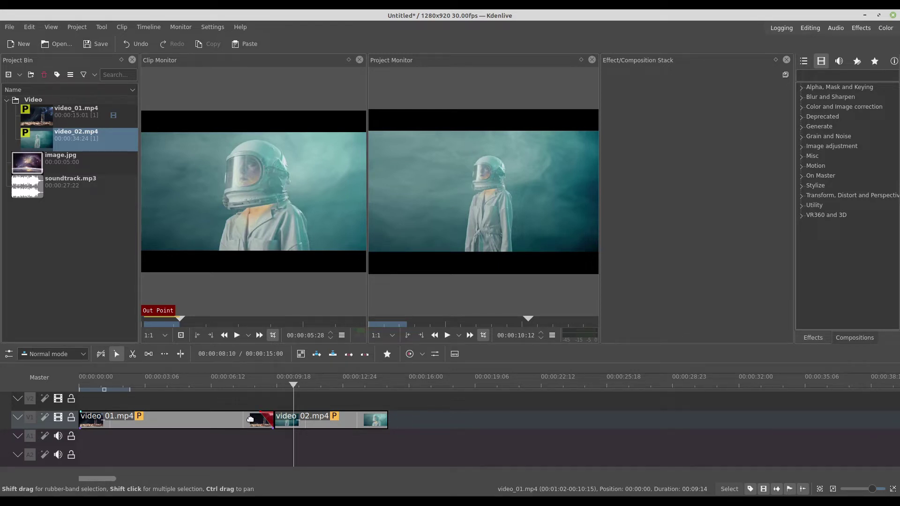
pyautogui.click(250, 418)
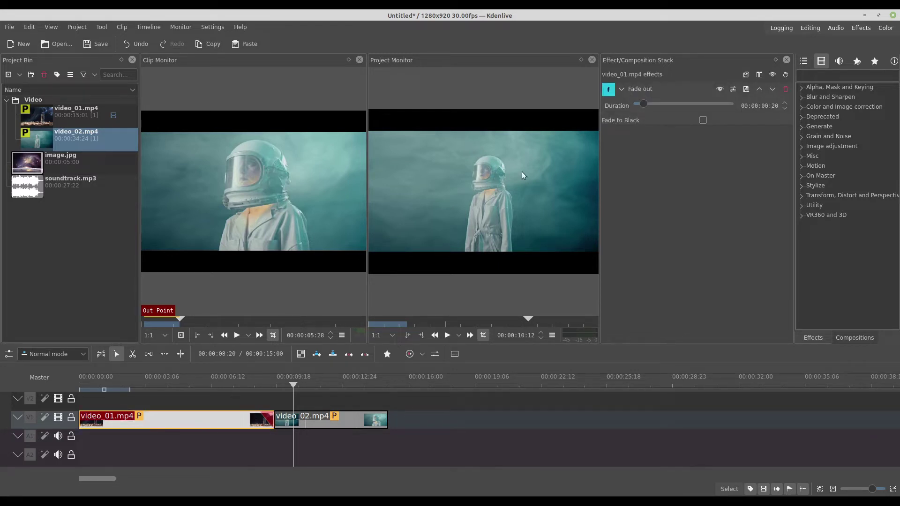
# - Add a fade-in of about 19 frames to the start of video_02.mp4 and play the timeline to check the transition
pyautogui.click(280, 417)
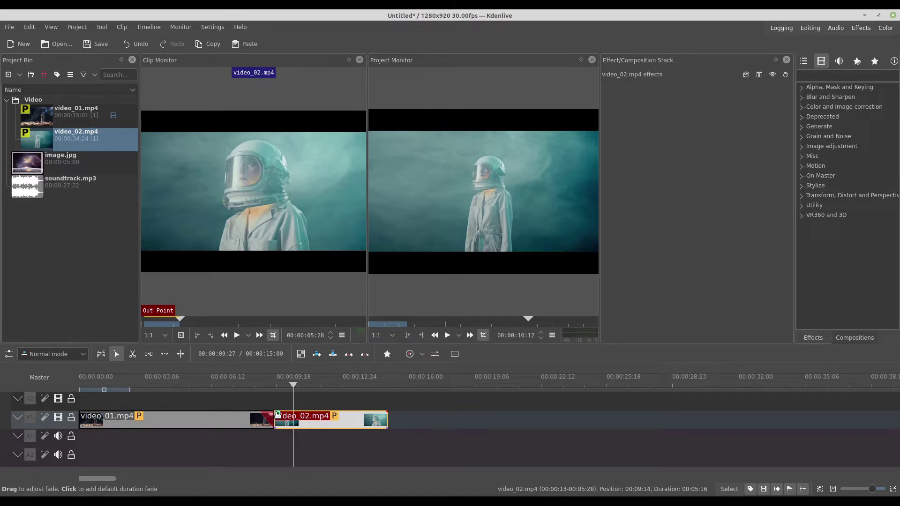
pyautogui.moveTo(277, 414); pyautogui.dragTo(285, 415)
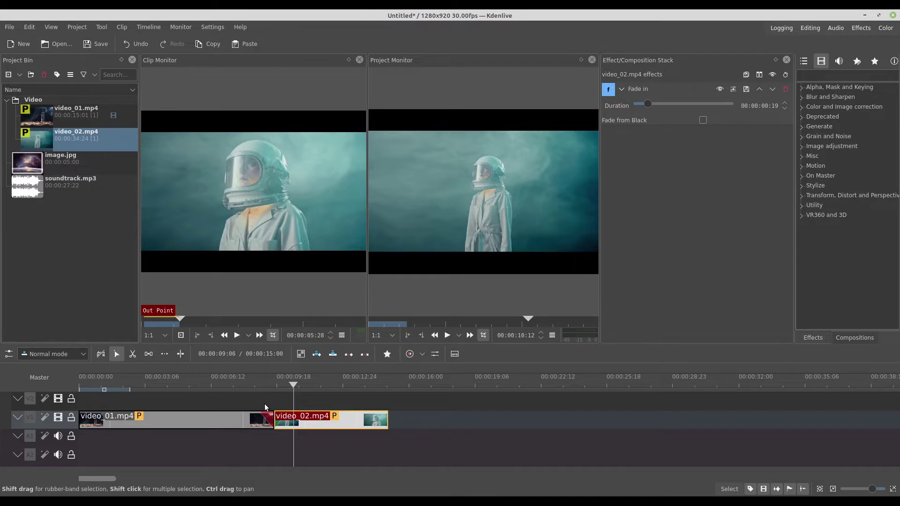
pyautogui.click(248, 401)
pyautogui.press('space')
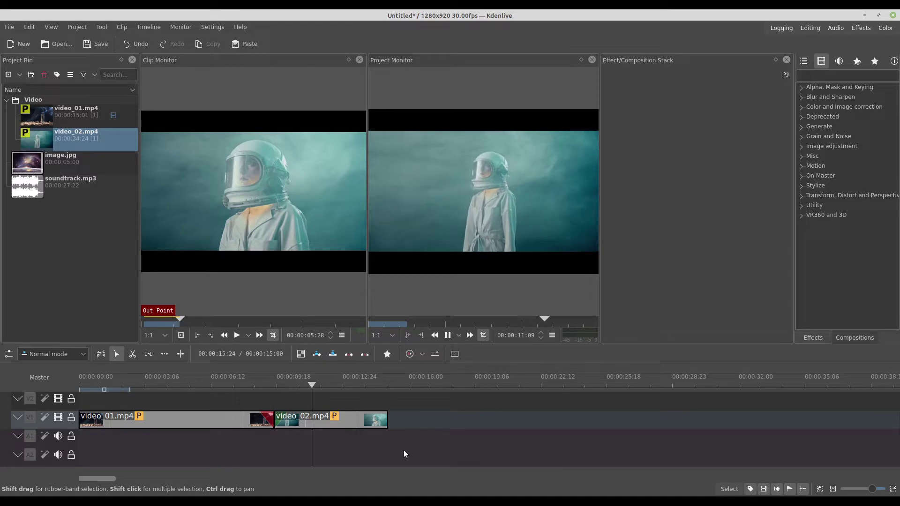
pyautogui.press('space')
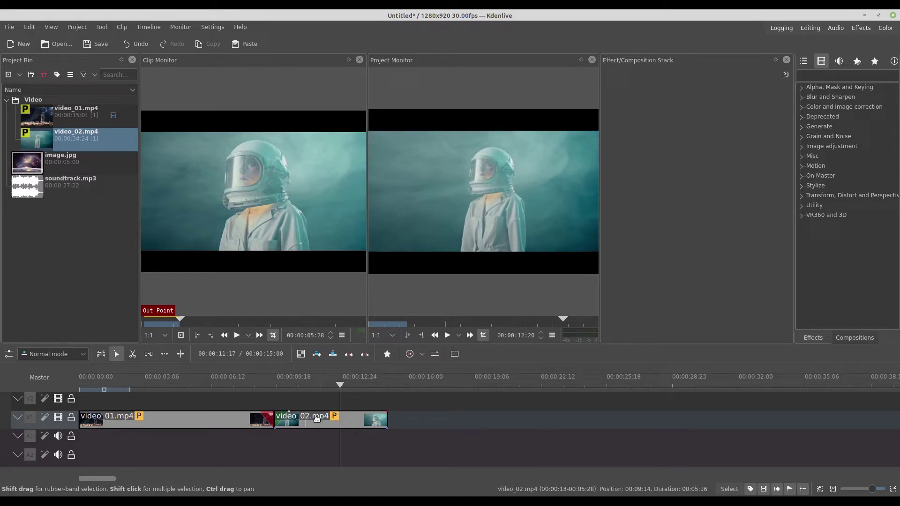
# - Inspect video_02.mp4's fade-in settings and look up the matching effects in the effects list with the search term "fade"
pyautogui.click(316, 419)
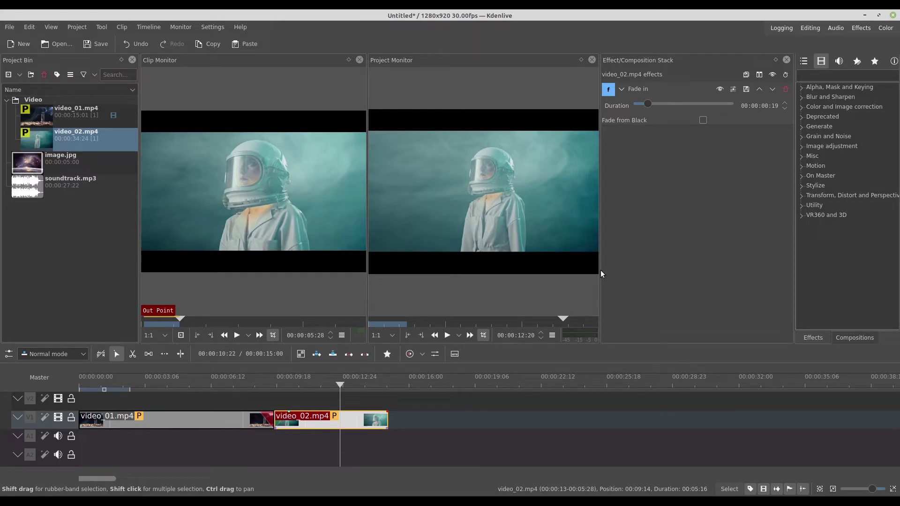
pyautogui.click(845, 75)
pyautogui.write('fade')
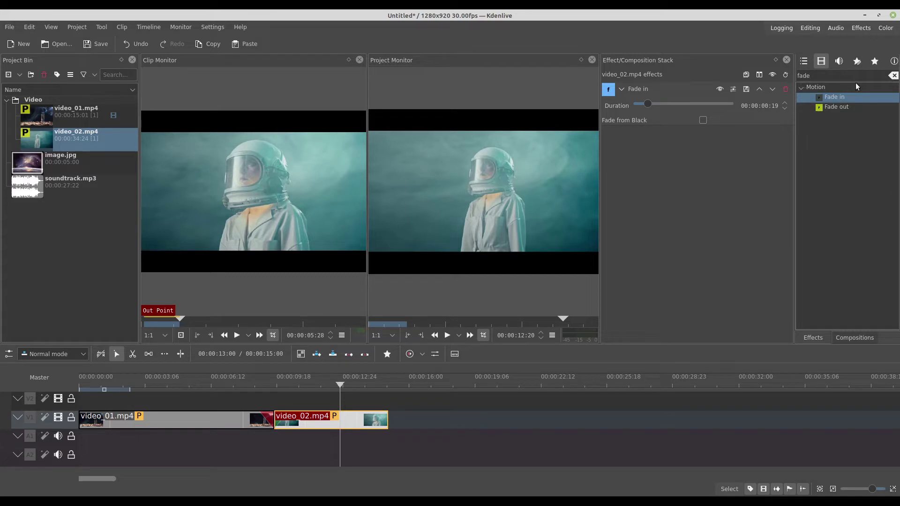
pyautogui.click(894, 76)
# - Find the Curves effect with the search term "cur", apply it to video_01.mp4 on track V1, and select the clip
pyautogui.click(253, 403)
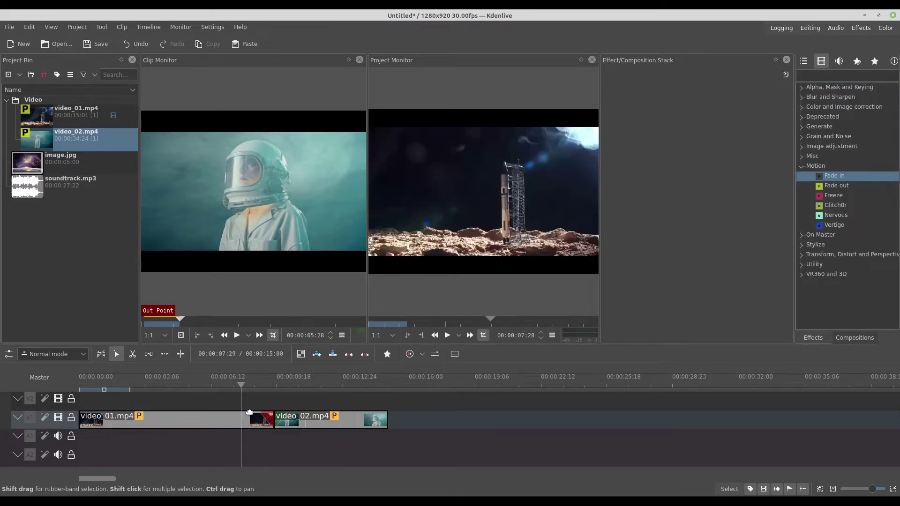
pyautogui.press('j')
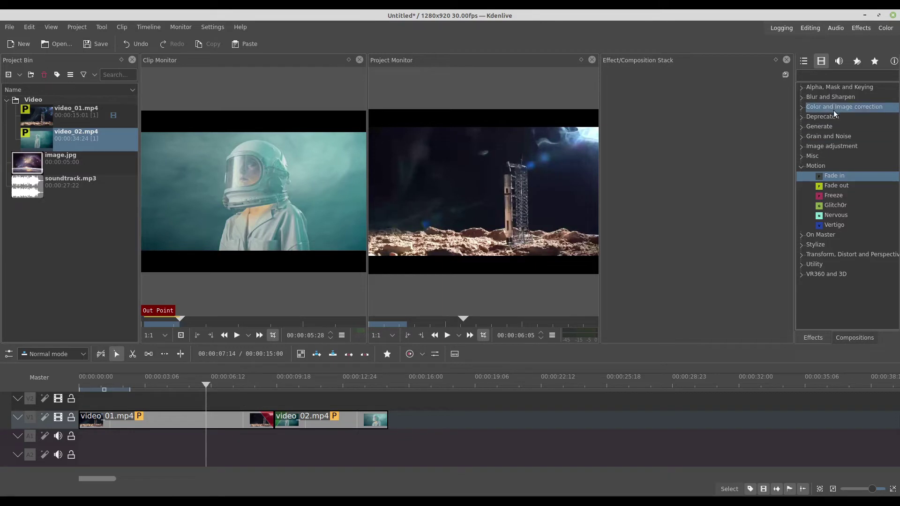
pyautogui.click(802, 108)
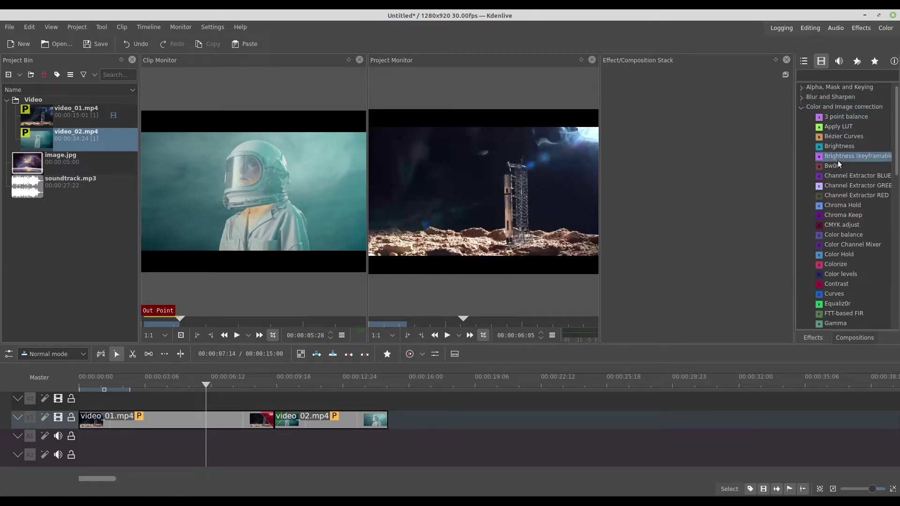
pyautogui.click(833, 76)
pyautogui.write('cur')
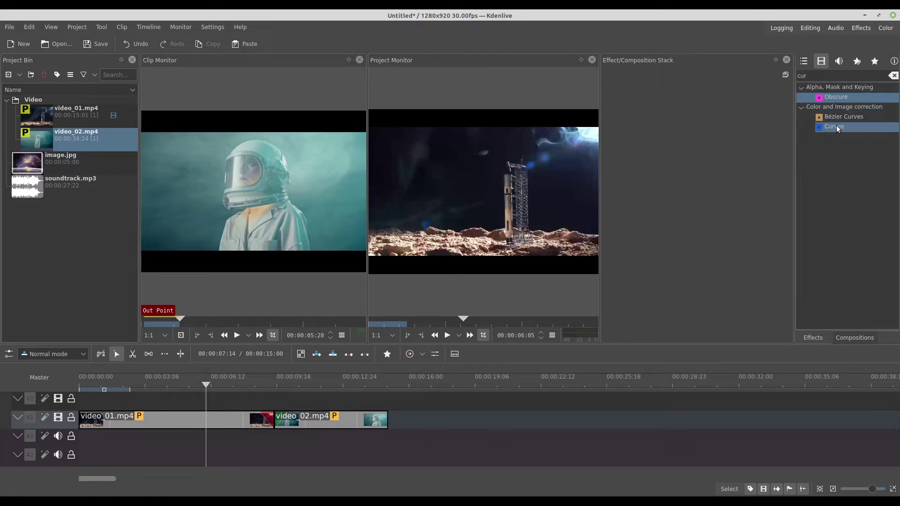
pyautogui.moveTo(834, 126); pyautogui.dragTo(191, 423)
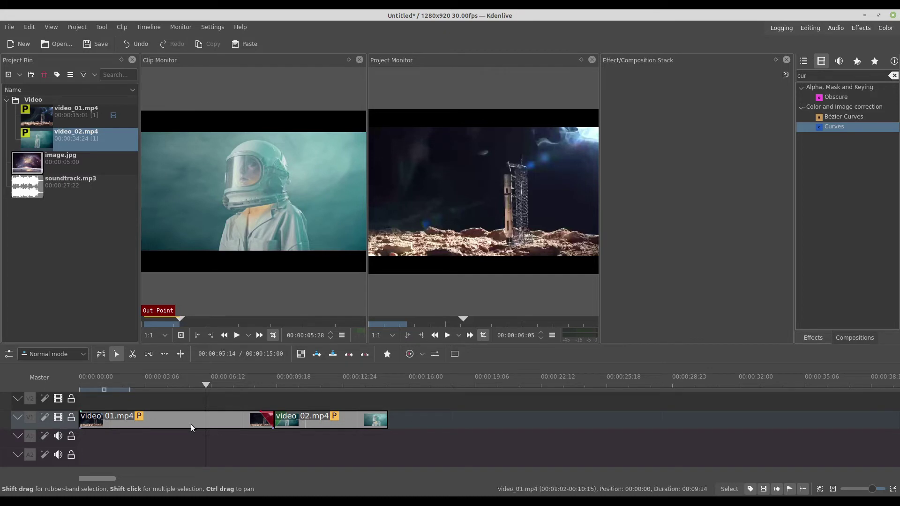
pyautogui.click(172, 396)
pyautogui.click(171, 422)
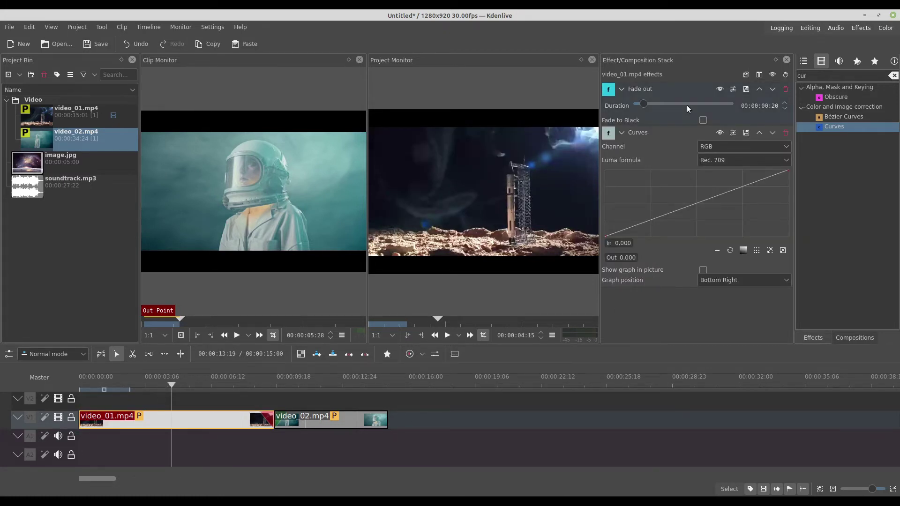
# - Shape video_01.mp4's RGB curve by raising a midtone point and adding a shadow point at In 0.160, Out 0.203
pyautogui.click(623, 89)
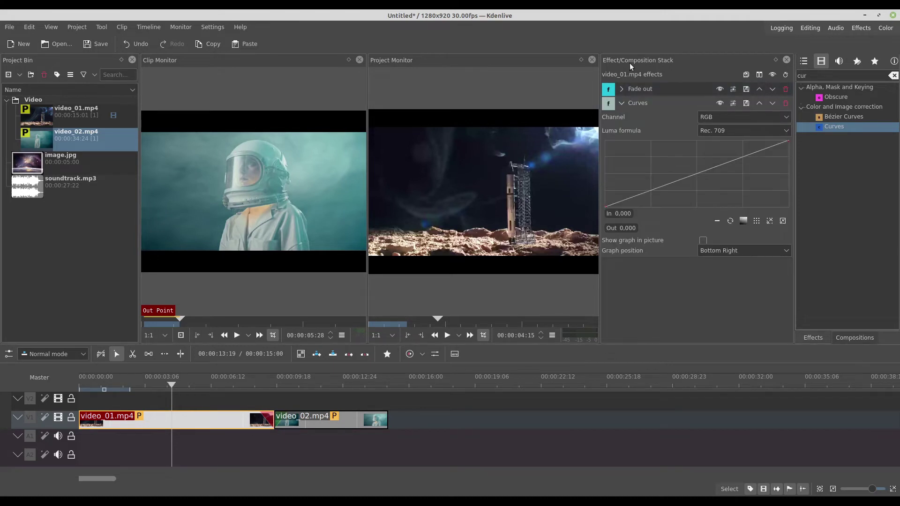
pyautogui.click(674, 181)
pyautogui.moveTo(685, 176); pyautogui.dragTo(690, 158)
pyautogui.click(632, 193)
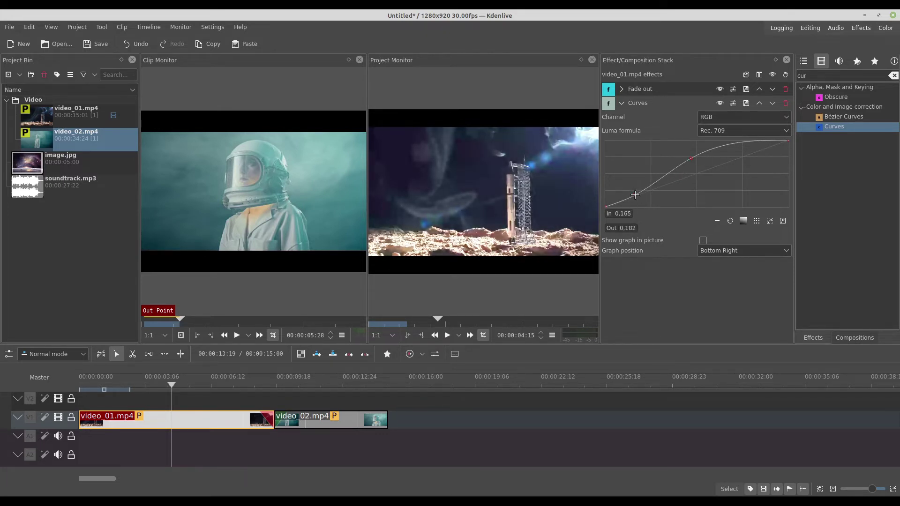
# - Compare video_01.mp4 with and without the Curves effect, leave the effect enabled and collapse its settings
pyautogui.click(719, 103)
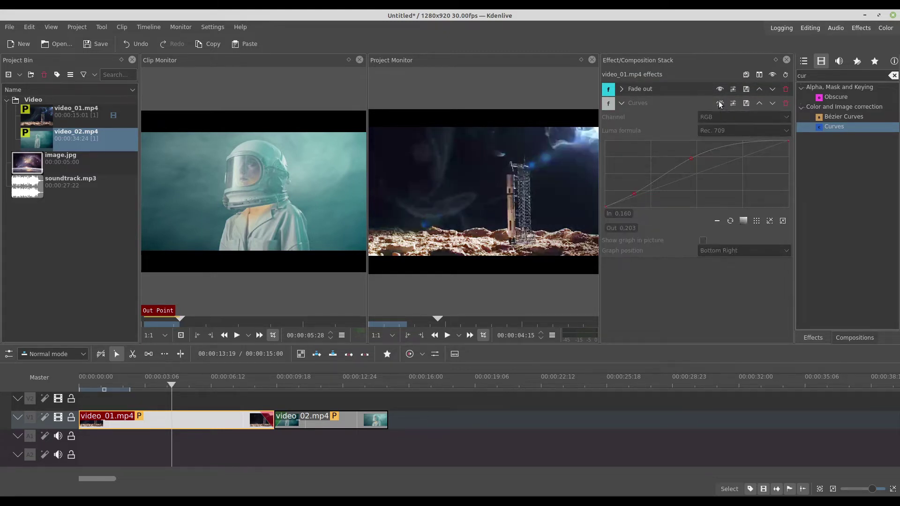
pyautogui.click(720, 103)
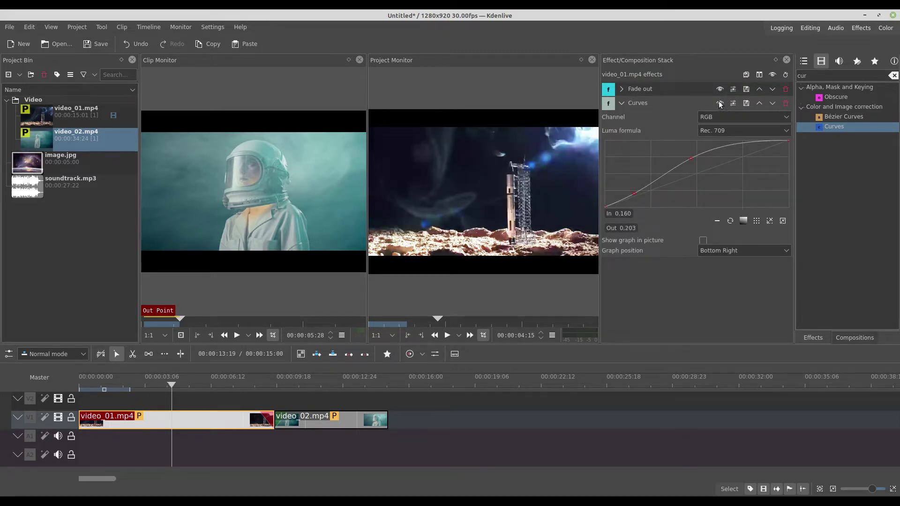
pyautogui.click(720, 104)
pyautogui.click(719, 103)
pyautogui.click(719, 103)
pyautogui.click(720, 103)
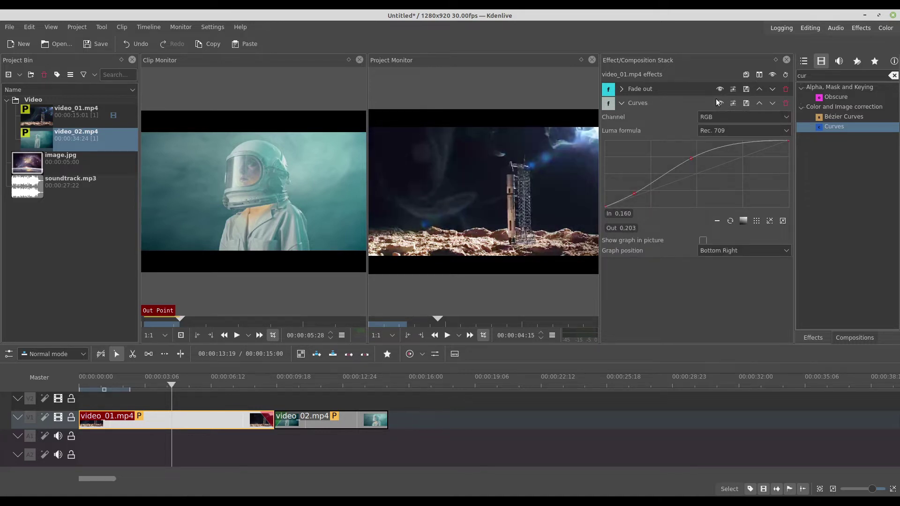
pyautogui.click(621, 103)
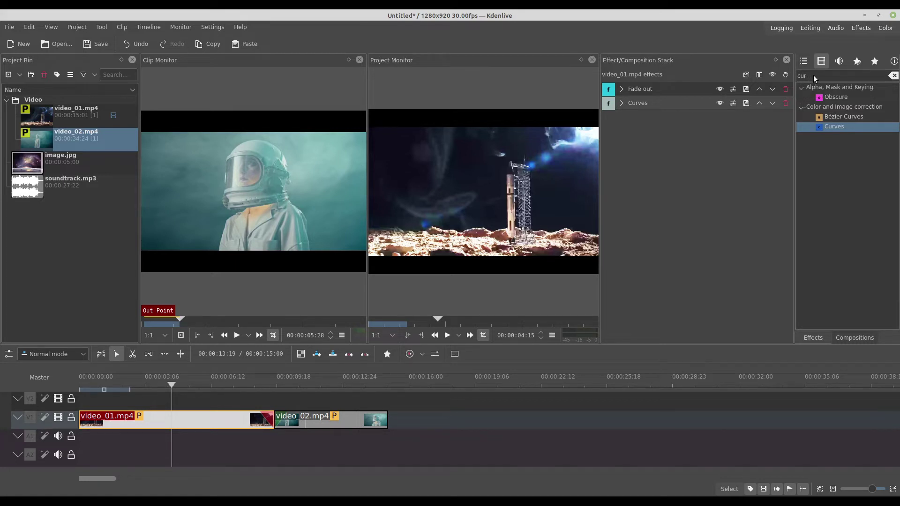
# - Try a keyframed zoom on video_01.mp4 by applying Transform, adding a keyframe at 00:00:03:26 and enlarging the image there
pyautogui.write('tran')
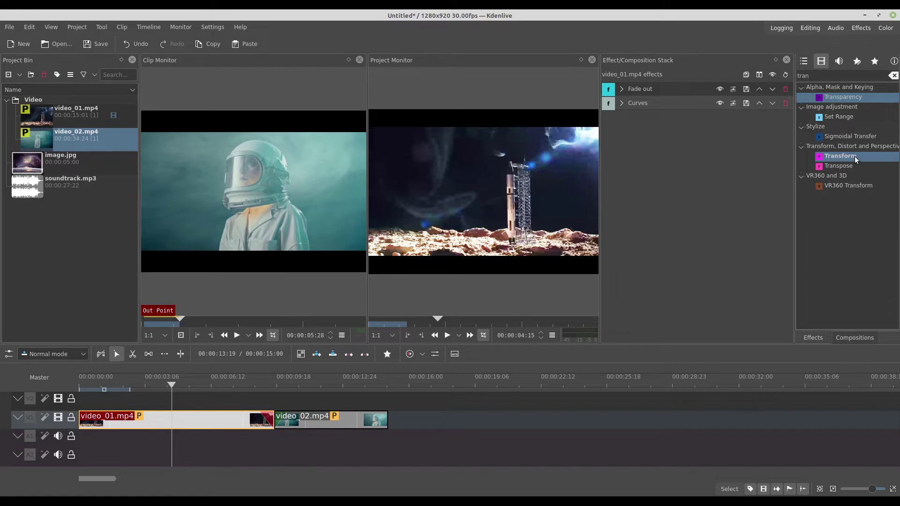
pyautogui.moveTo(854, 156); pyautogui.dragTo(216, 420)
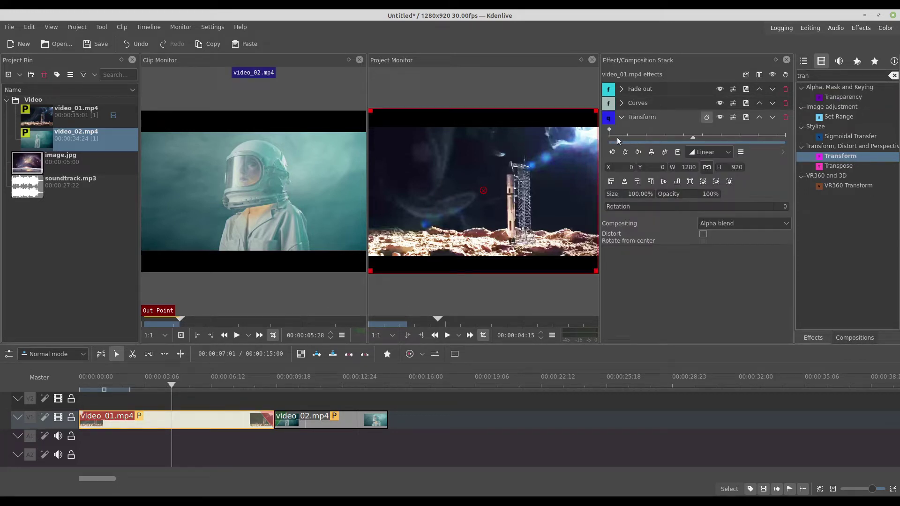
pyautogui.moveTo(617, 140); pyautogui.dragTo(681, 140)
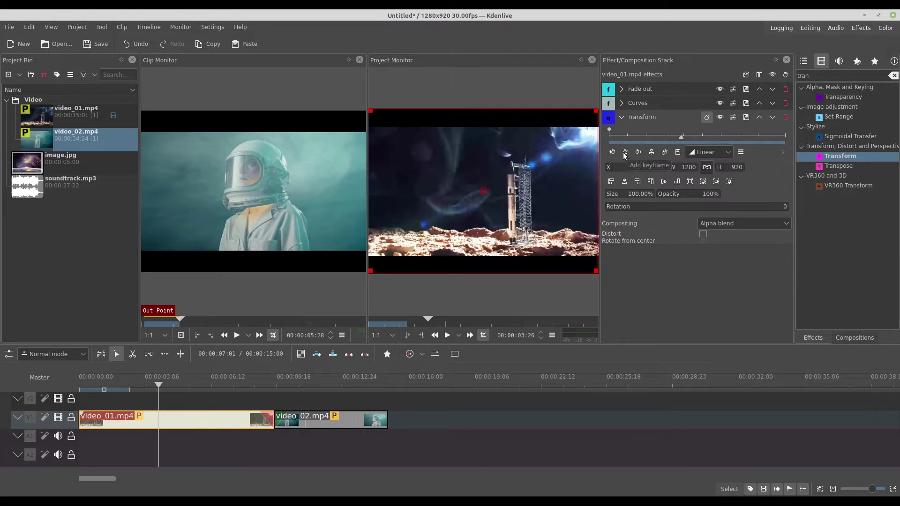
pyautogui.click(625, 153)
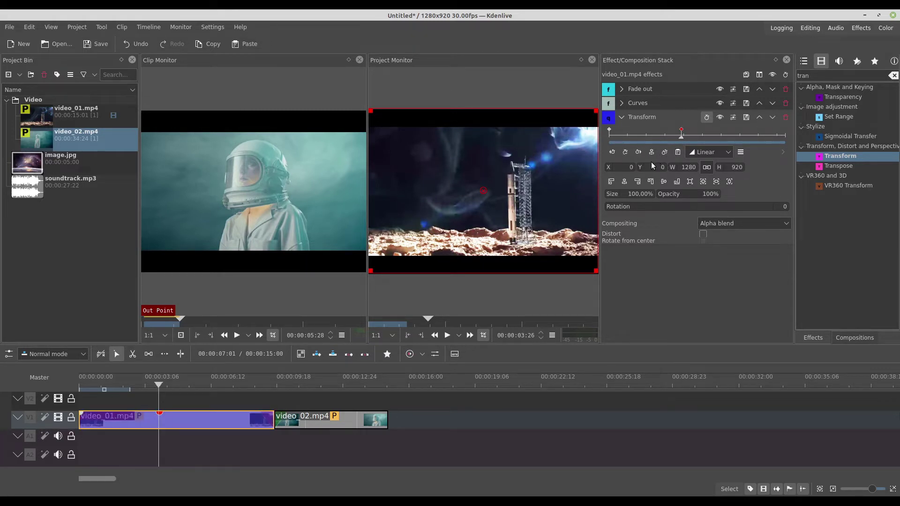
pyautogui.moveTo(614, 194); pyautogui.dragTo(609, 141)
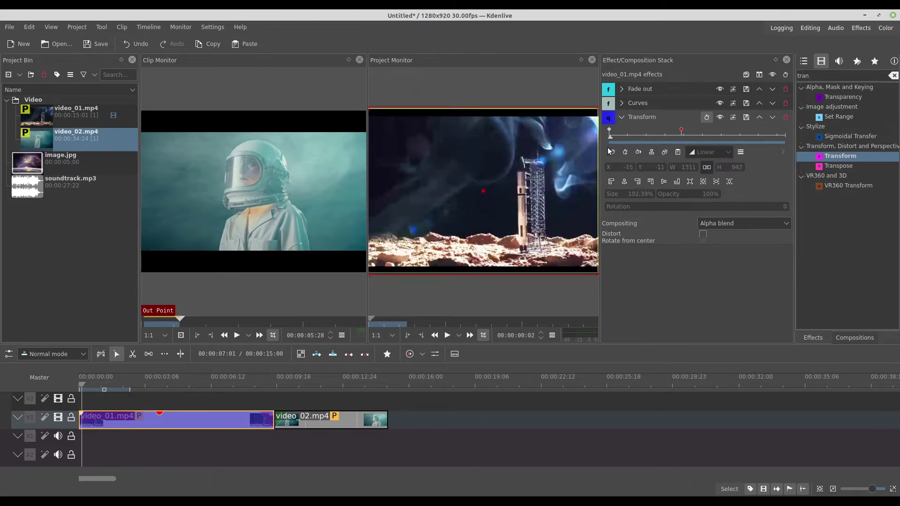
# - Delete the Transform effect from video_01.mp4
pyautogui.click(786, 117)
pyautogui.click(161, 419)
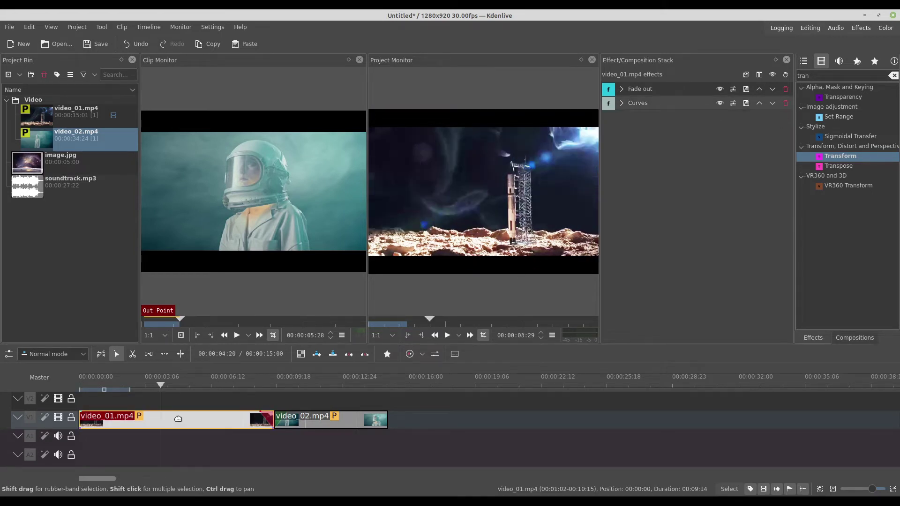
pyautogui.click(158, 400)
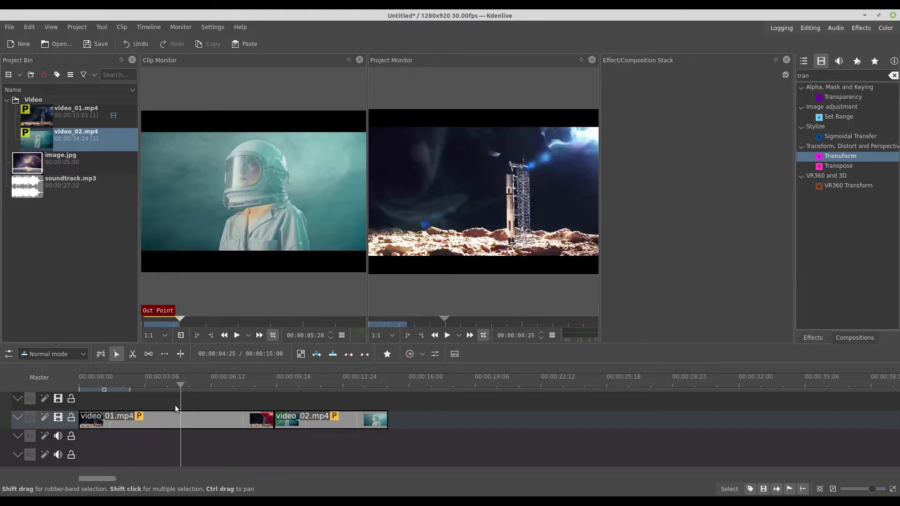
pyautogui.click(162, 415)
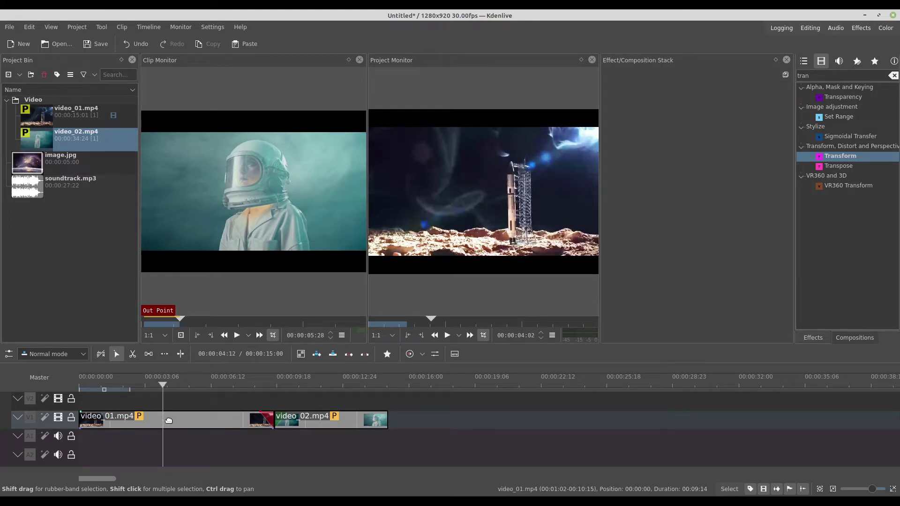
pyautogui.click(116, 354)
pyautogui.click(132, 355)
pyautogui.click(117, 354)
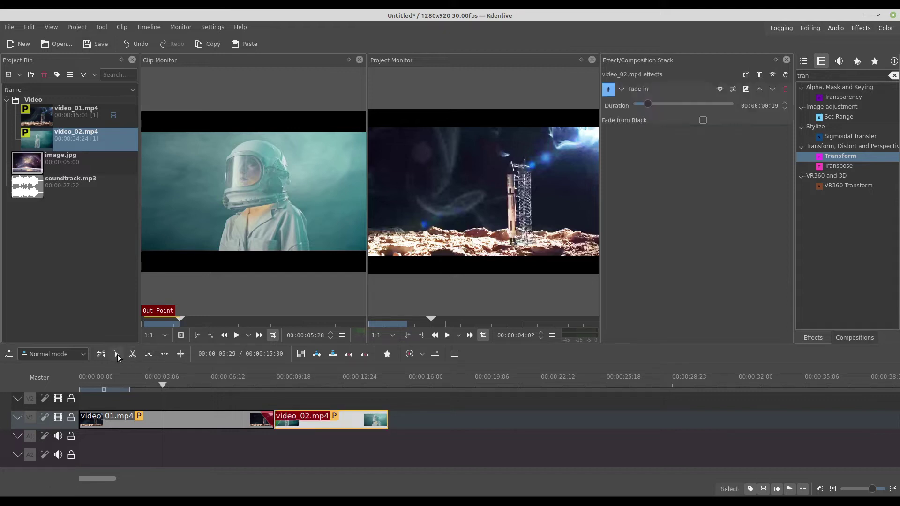
pyautogui.moveTo(292, 418); pyautogui.dragTo(281, 437)
# - Split video_01.mp4 on track V1 at 00:00:04:08 with the Razor tool active, then step the playhead back to 00:00:04:01
pyautogui.click(132, 355)
pyautogui.moveTo(166, 384)
pyautogui.mouseDown()
pyautogui.moveTo(177, 384)
pyautogui.moveTo(164, 386)
pyautogui.mouseUp()
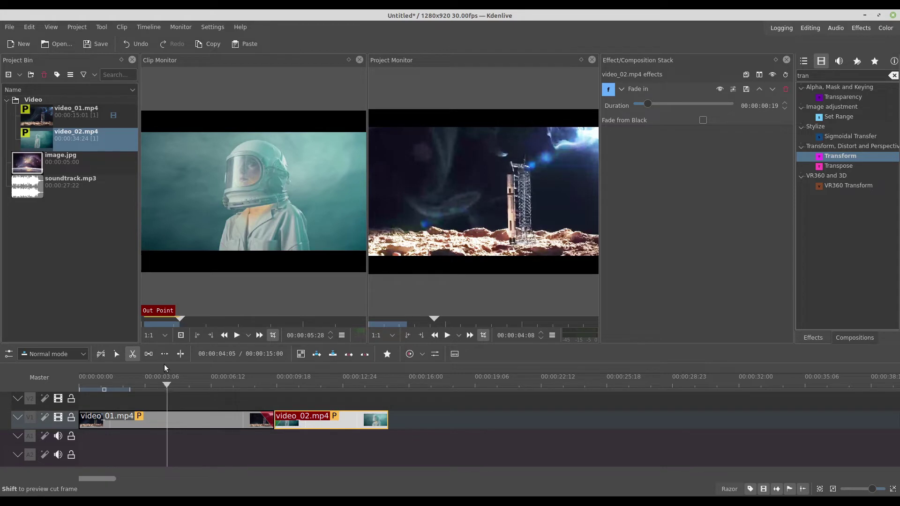
pyautogui.hotkey('shift', 'r')
pyautogui.press('Left')
pyautogui.press('Left')
pyautogui.press('Left')
pyautogui.press('Left')
pyautogui.press('Left')
pyautogui.press('Left')
pyautogui.press('Left')
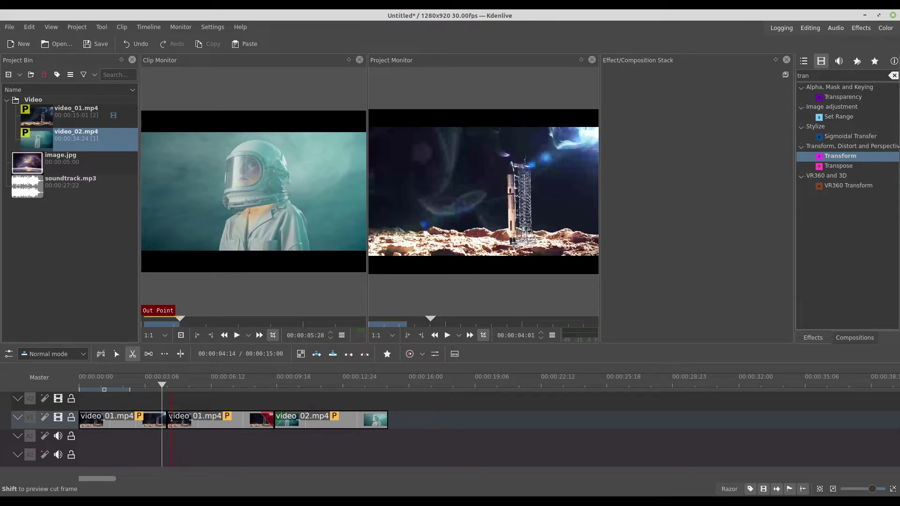
# - Preview cut positions in the second part of video_01.mp4 and razor it at about 00:00:05:14
pyautogui.press('shift')
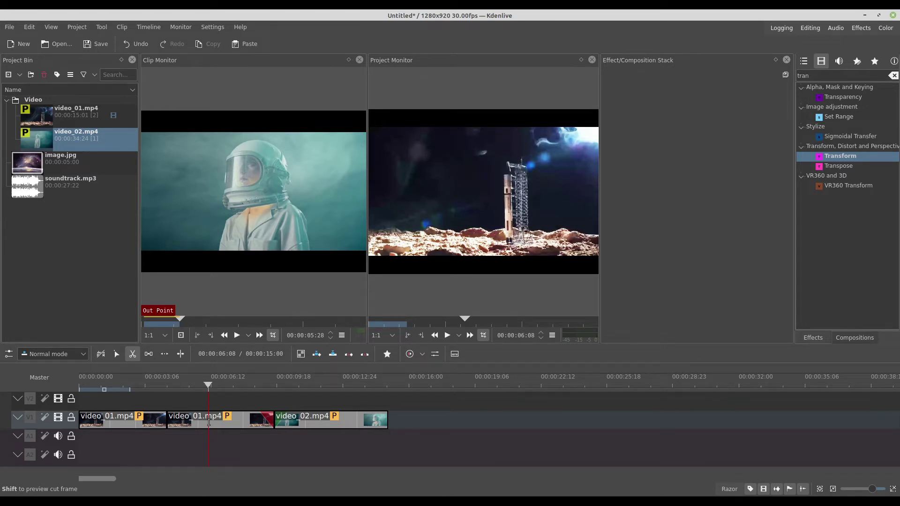
pyautogui.hotkey('ctrl', 'z')
pyautogui.click(191, 419)
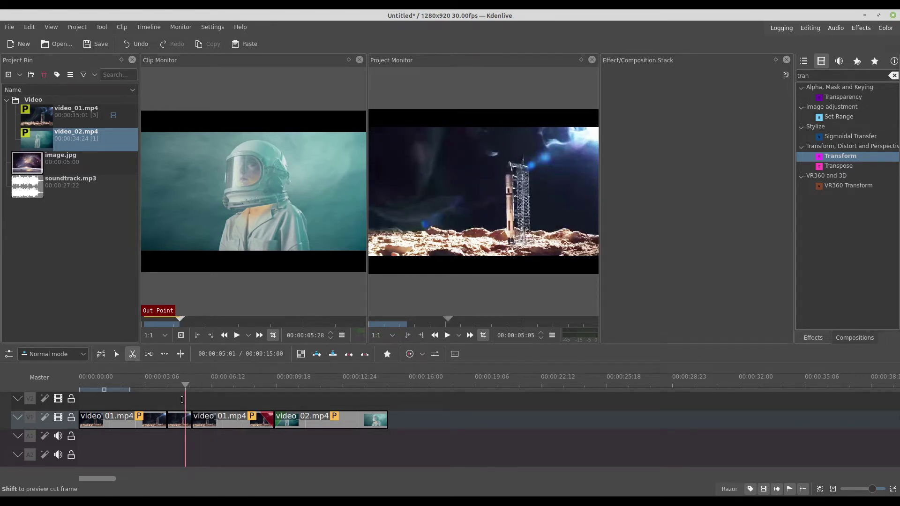
# - Select the short middle section of video_01.mp4, collapse its Curves settings and apply the Transform effect to it
pyautogui.click(117, 354)
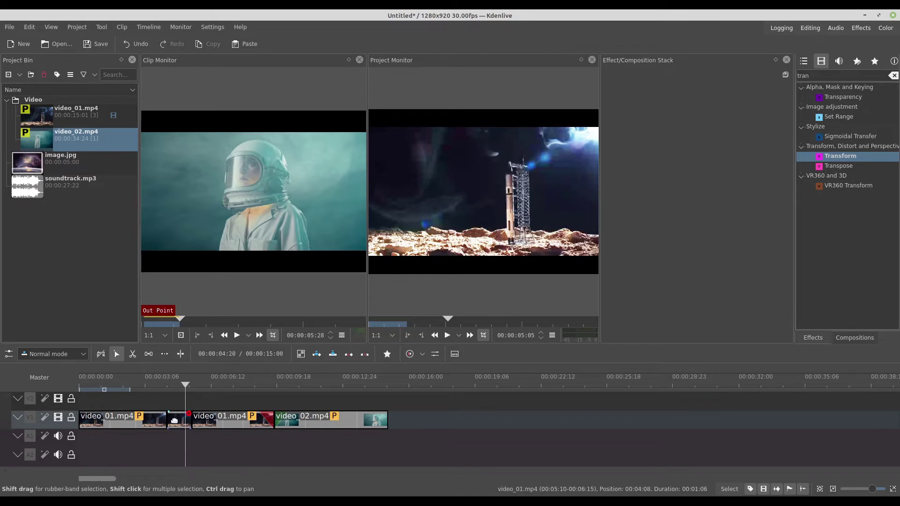
pyautogui.click(179, 421)
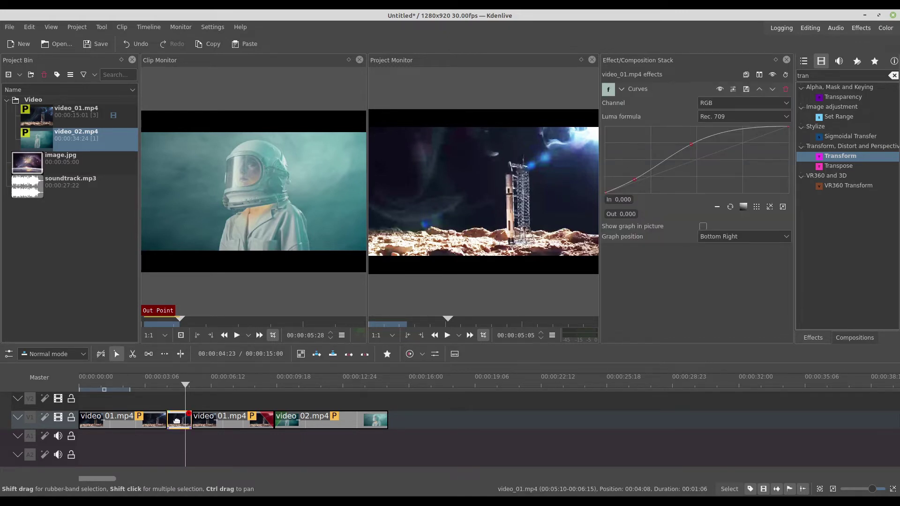
pyautogui.click(621, 89)
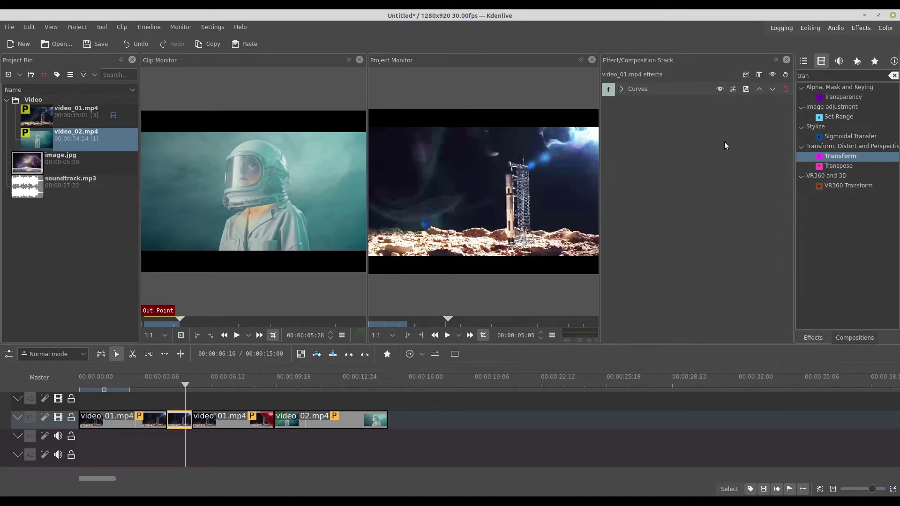
pyautogui.moveTo(839, 160); pyautogui.dragTo(180, 424)
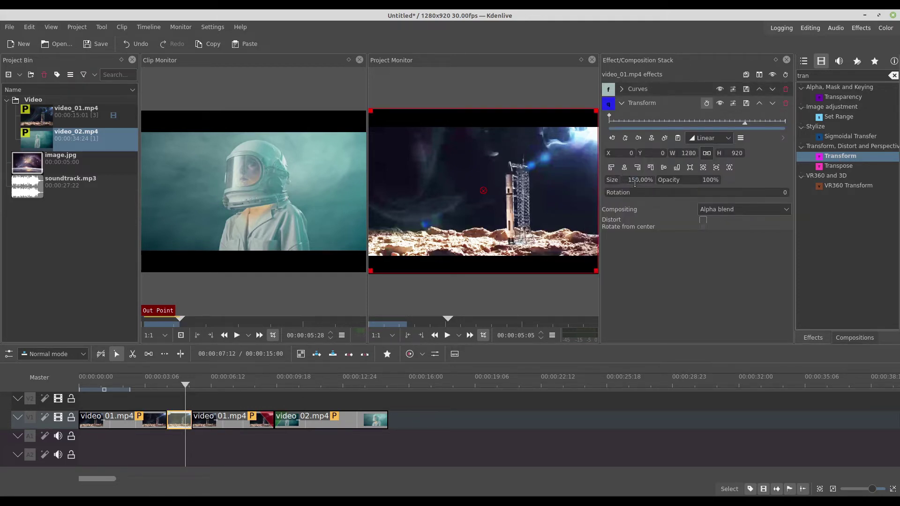
# - Play the timeline from 00:00:03:16 to about 00:00:10:18 to review the transformed section of video_01.mp4
pyautogui.moveTo(159, 403); pyautogui.dragTo(152, 412)
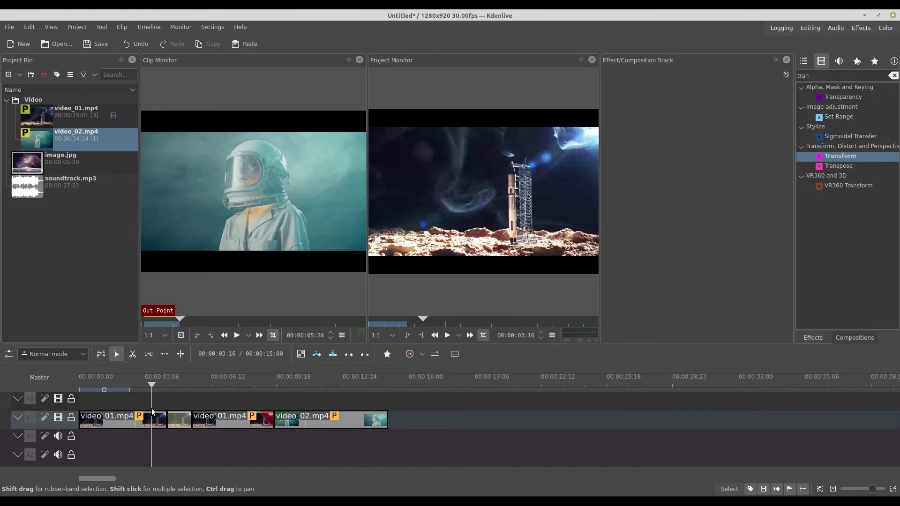
pyautogui.press('space')
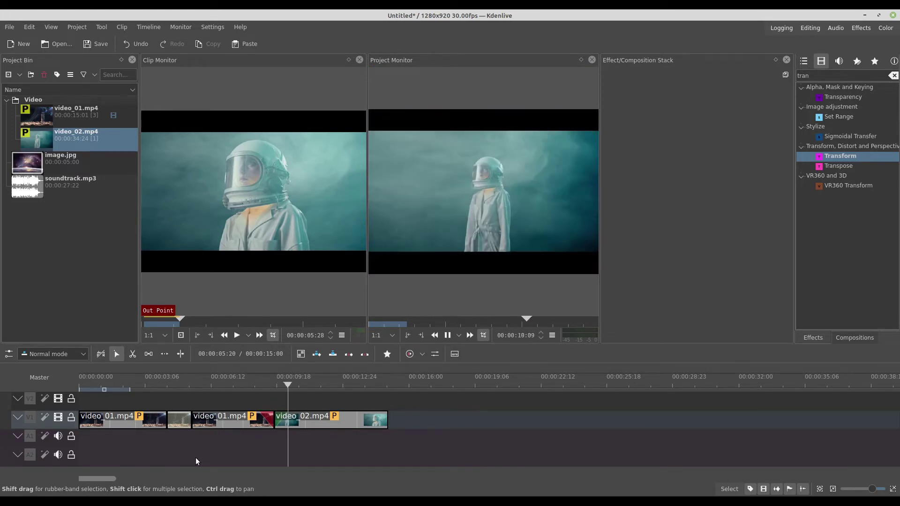
pyautogui.press('space')
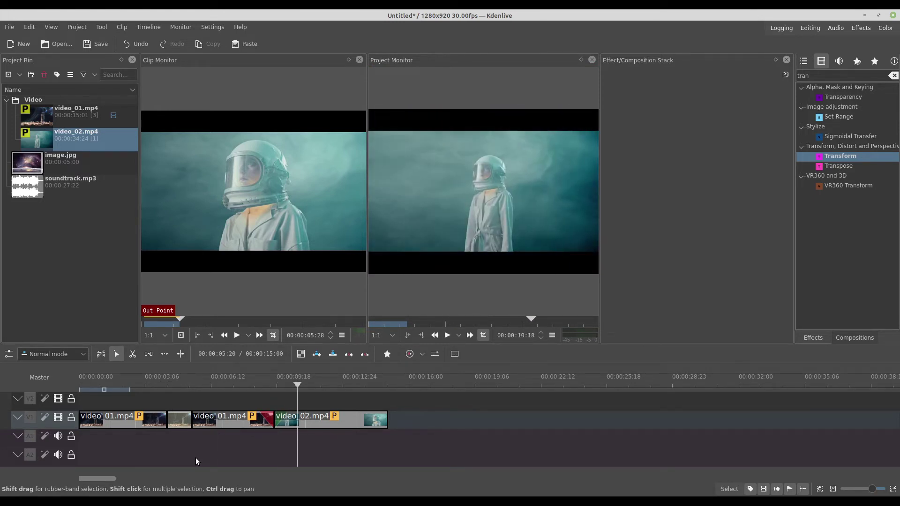
# - Place image.jpg at the start of track V2, above the first video_01.mp4 clip
pyautogui.click(42, 164)
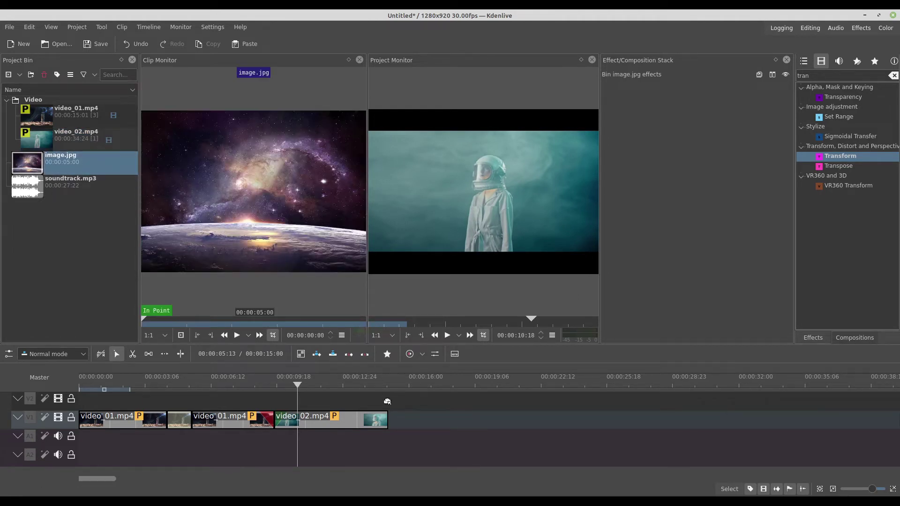
pyautogui.moveTo(387, 401); pyautogui.dragTo(129, 402)
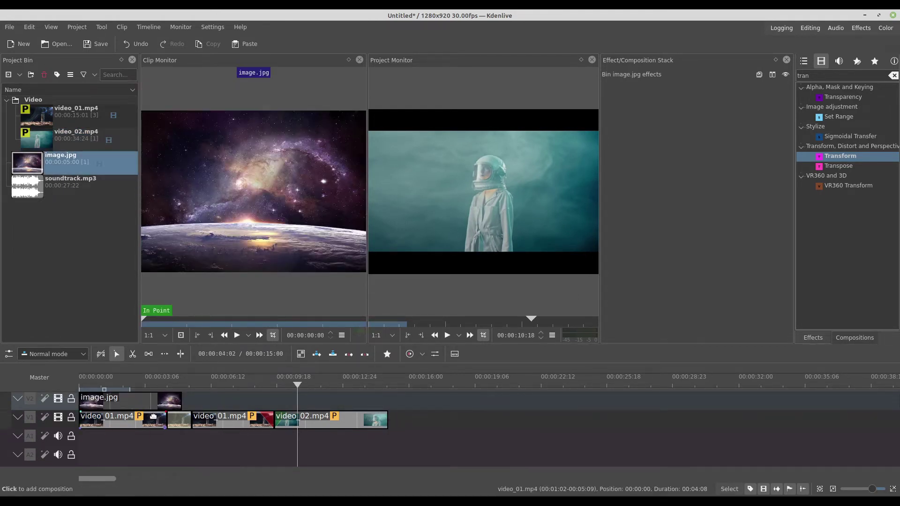
# - Shift the V1 clips about 00:00:03:10 later with the Spacer tool and place image.jpg, trimmed to 00:00:01:08, at the start of V1
pyautogui.click(148, 356)
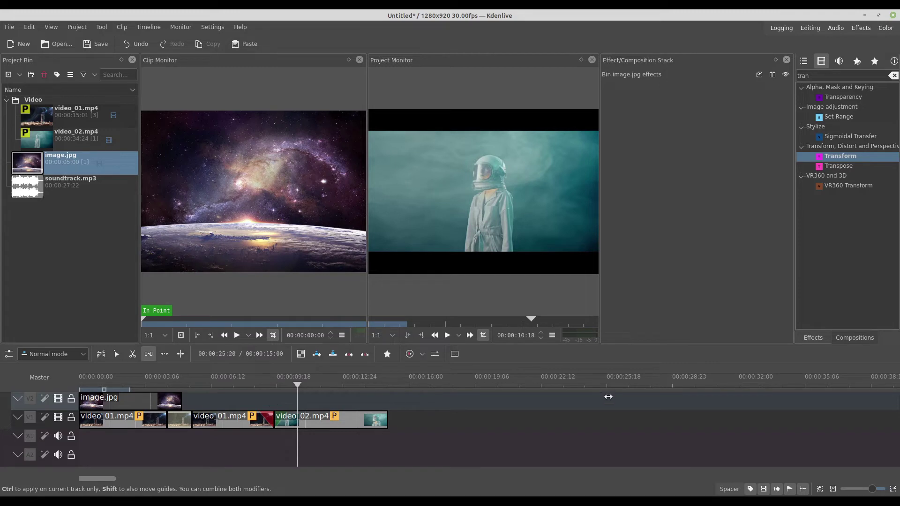
pyautogui.click(175, 420)
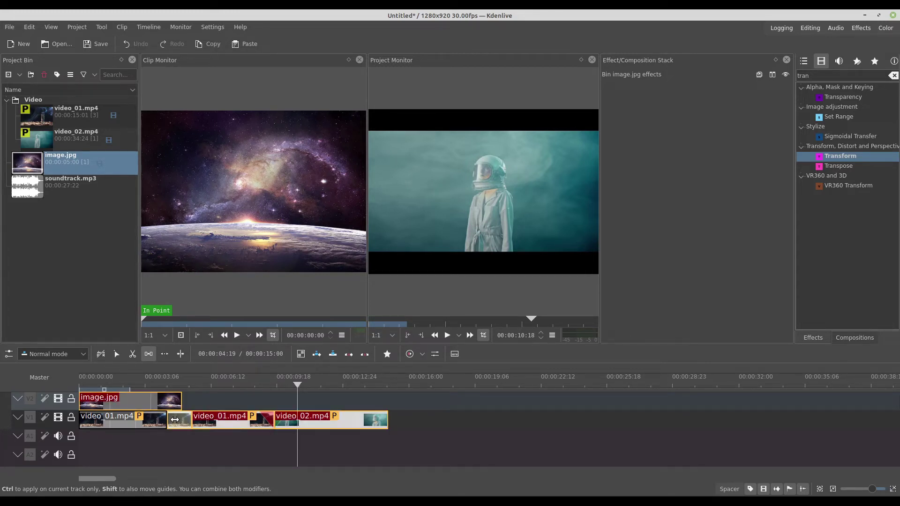
pyautogui.moveTo(174, 419); pyautogui.dragTo(151, 426)
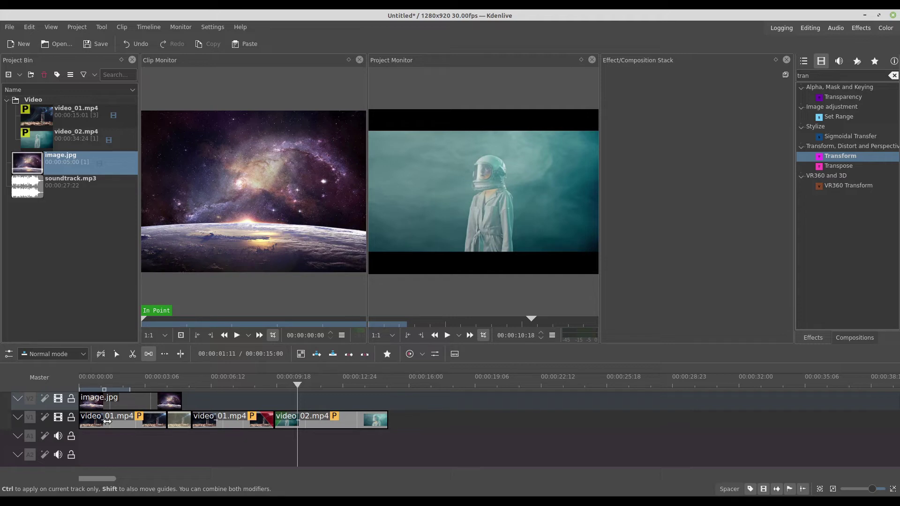
pyautogui.moveTo(147, 426); pyautogui.dragTo(90, 420)
pyautogui.click(115, 354)
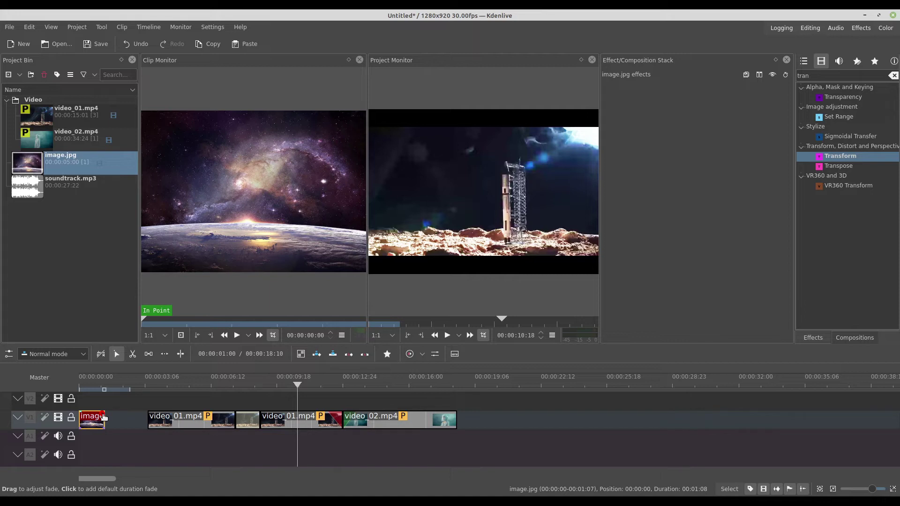
# - Add a 13-frame fade-out to image.jpg and move all the video clips on V1 together against its end
pyautogui.moveTo(103, 415); pyautogui.dragTo(94, 415)
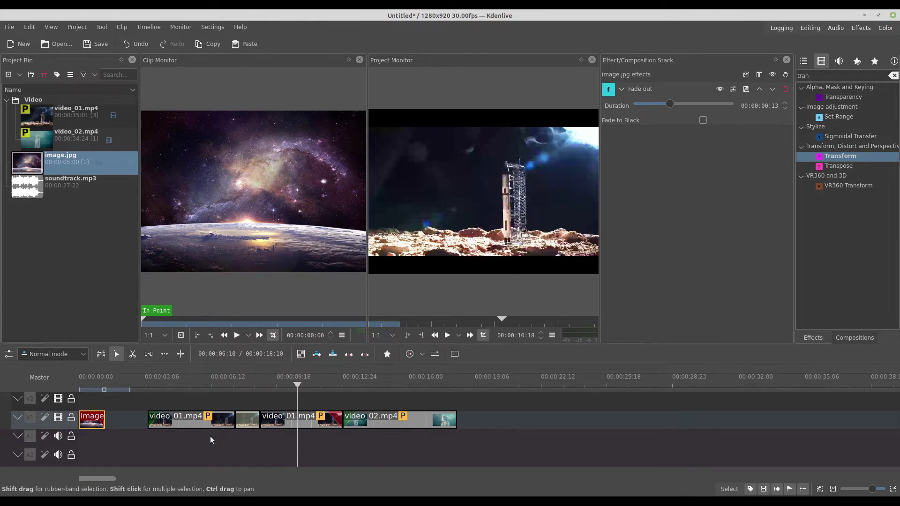
pyautogui.moveTo(233, 411); pyautogui.dragTo(426, 424)
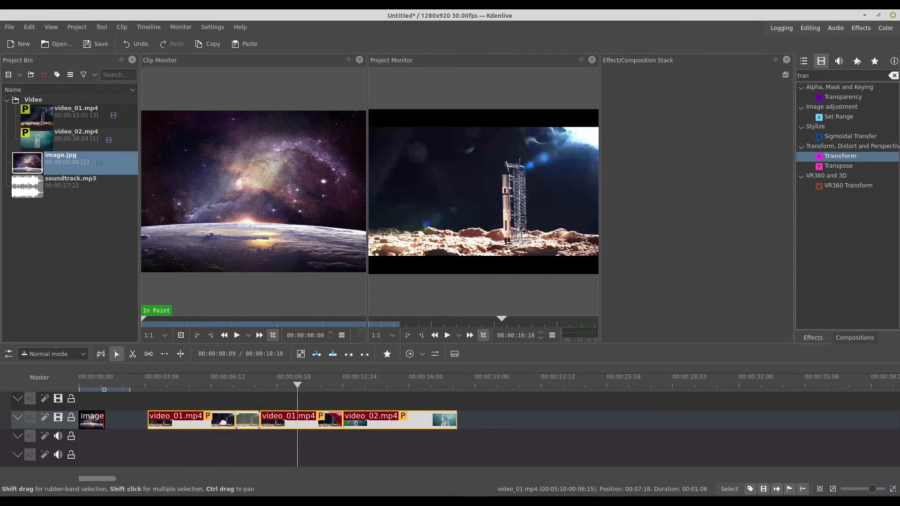
pyautogui.moveTo(248, 421); pyautogui.dragTo(206, 421)
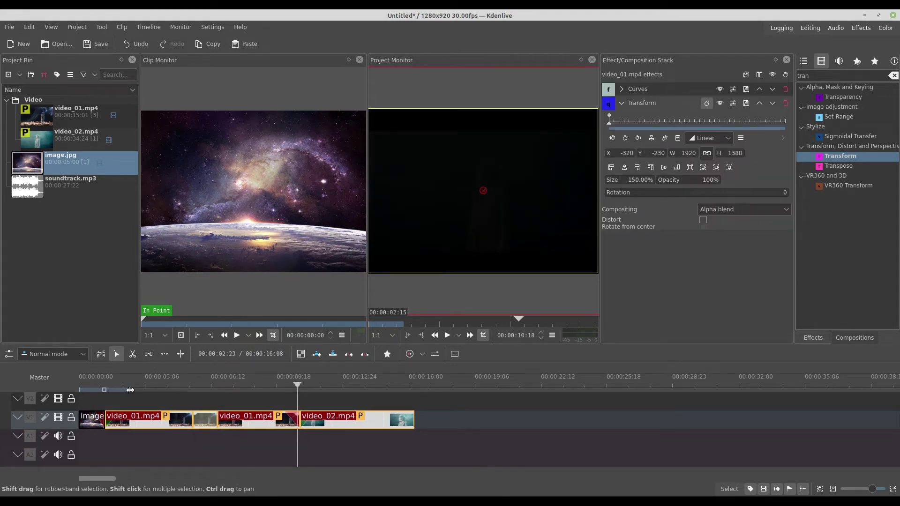
# - Play the timeline from the start to about 00:00:02:24 to review the transition from image.jpg to video_01.mp4
pyautogui.click(88, 397)
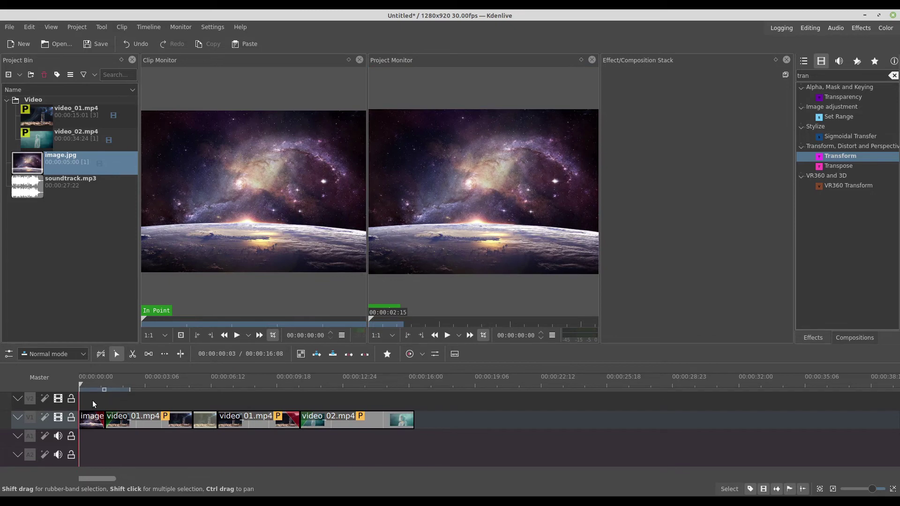
pyautogui.press('space')
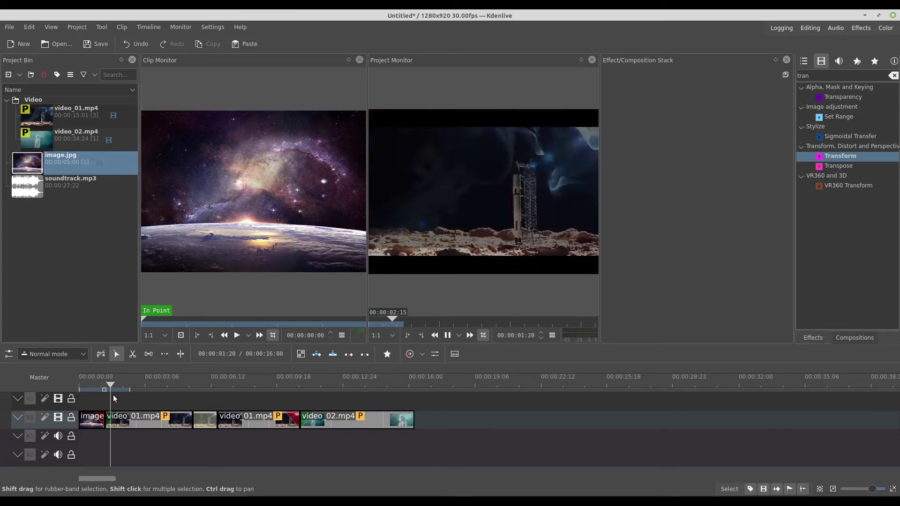
pyautogui.press('space')
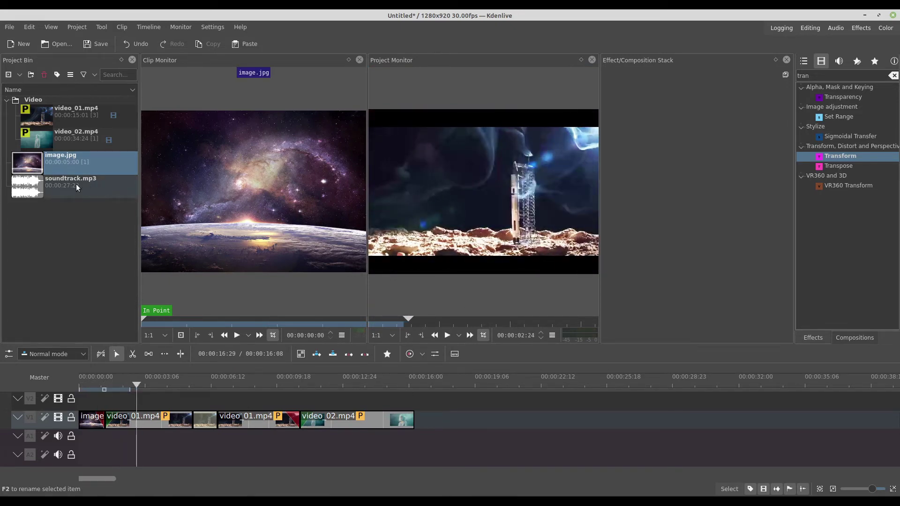
# - Add soundtrack.mp3 at the start of track A1, trimmed to 00:00:16:08 to match the video's end, and give it a fade-out
pyautogui.moveTo(52, 185); pyautogui.dragTo(75, 439)
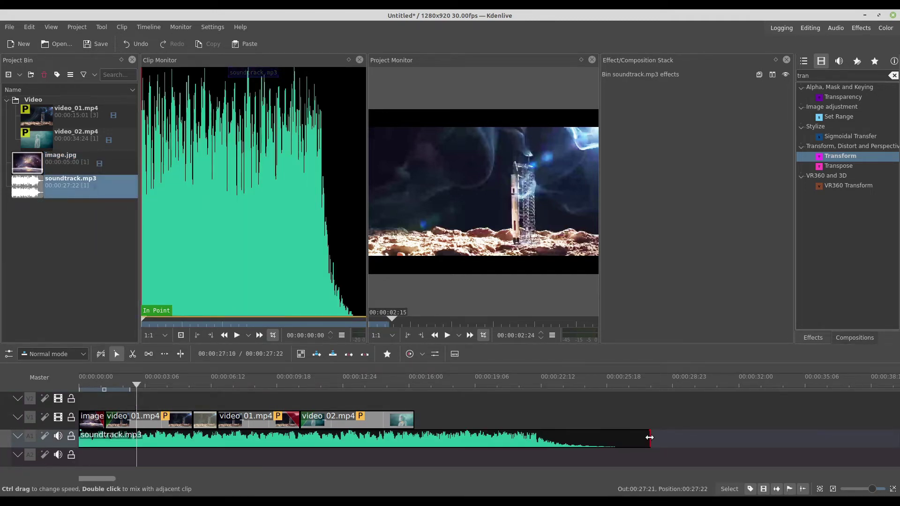
pyautogui.moveTo(649, 438); pyautogui.dragTo(411, 453)
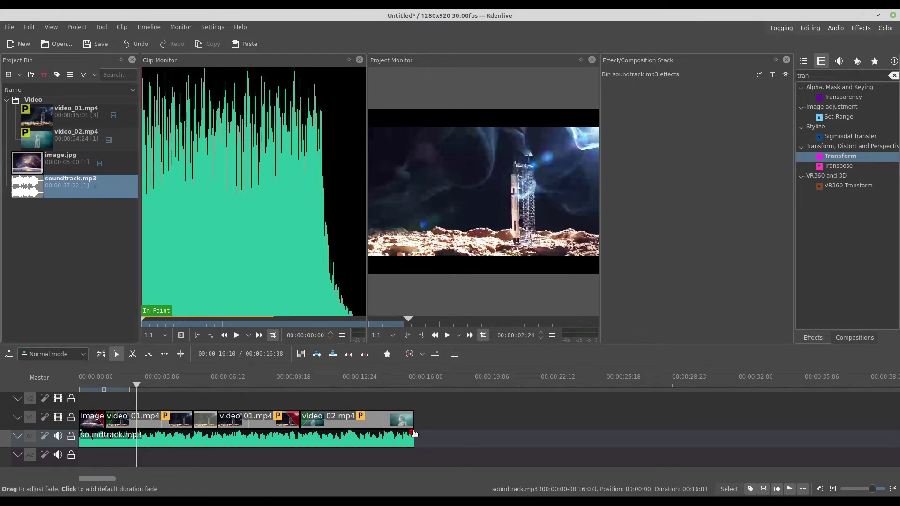
pyautogui.click(413, 435)
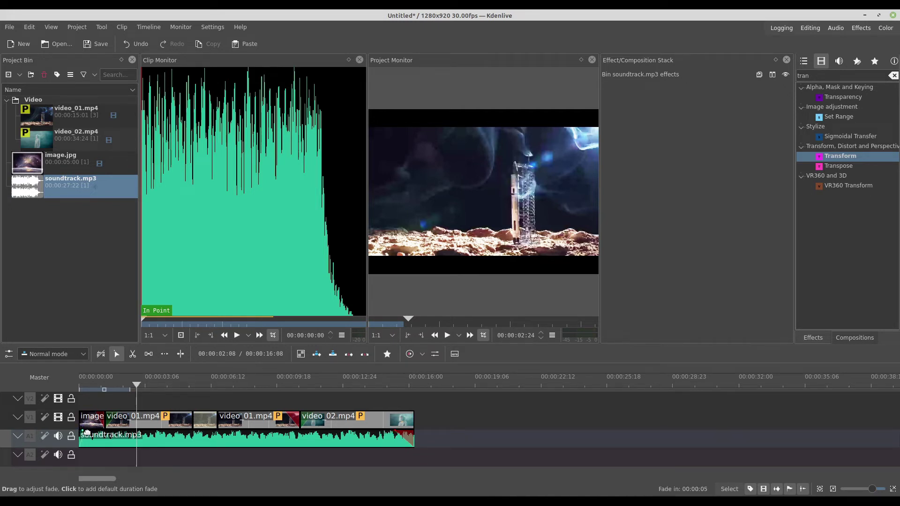
# - Hide the video on track V1
pyautogui.click(57, 419)
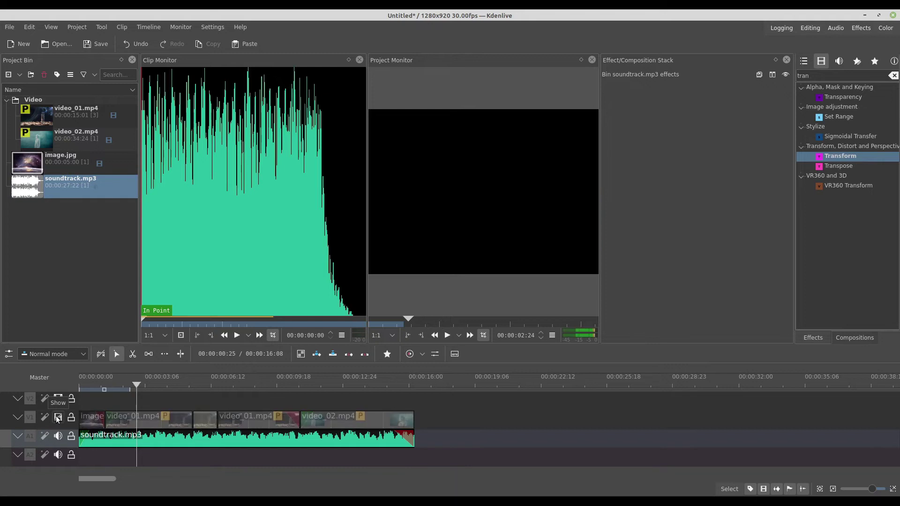
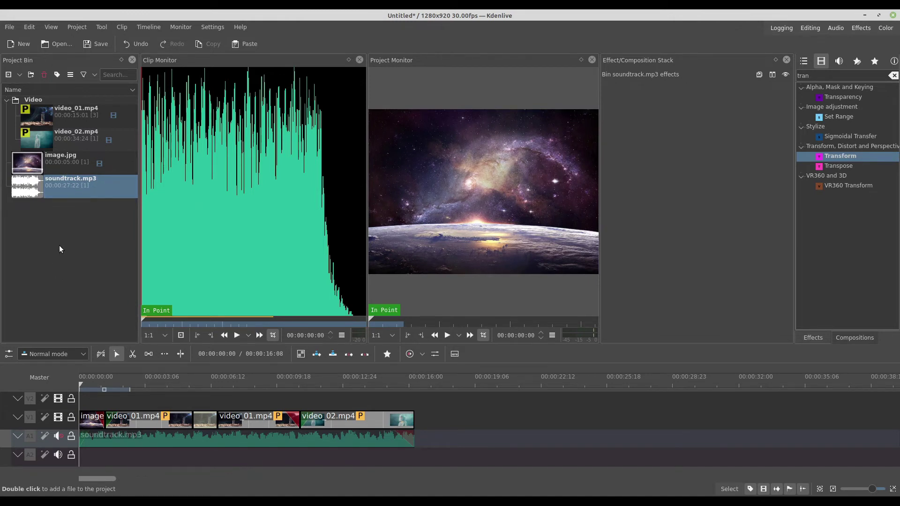
# - Create a new title clip and insert a text object near the middle of its frame
pyautogui.rightClick(56, 233)
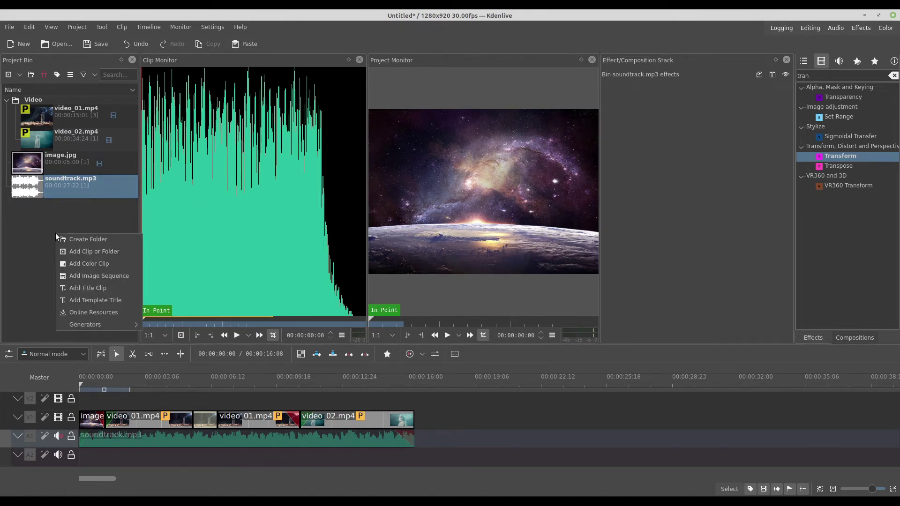
pyautogui.click(103, 289)
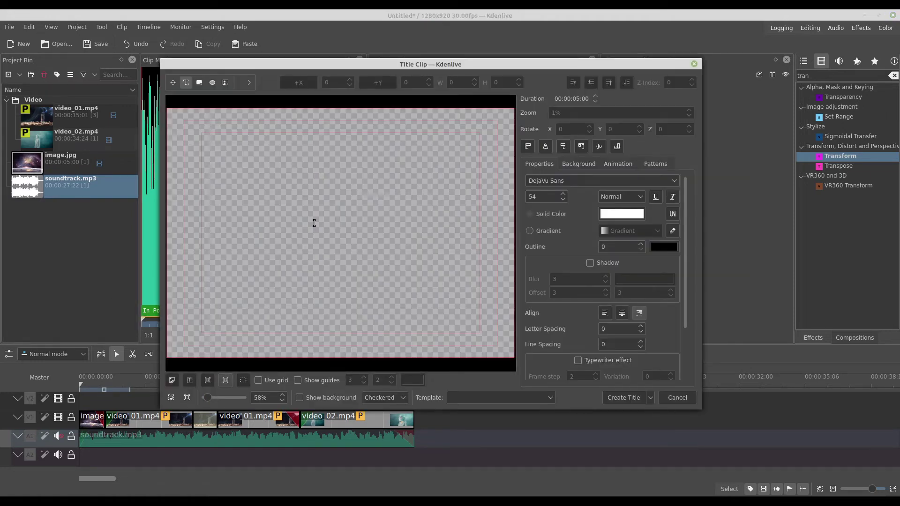
pyautogui.click(314, 223)
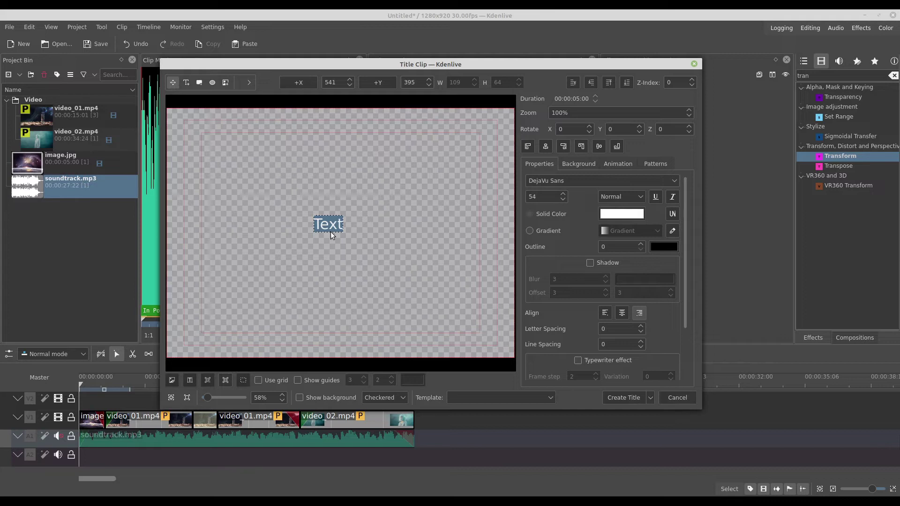
# - Enter the title text "A Galaxy Far Far Away" in mixed case on three lines
pyautogui.write('A G')
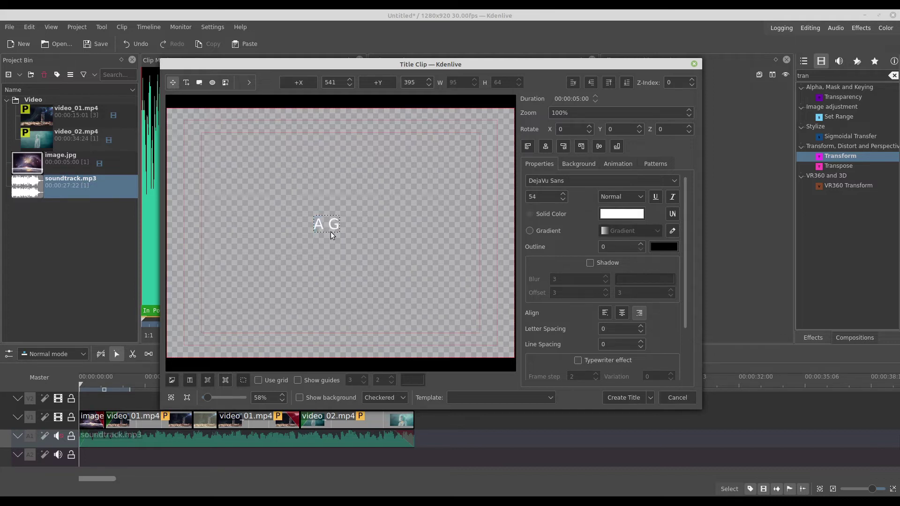
pyautogui.write('alaxy')
pyautogui.press('Return')
pyautogui.write('Far Far ')
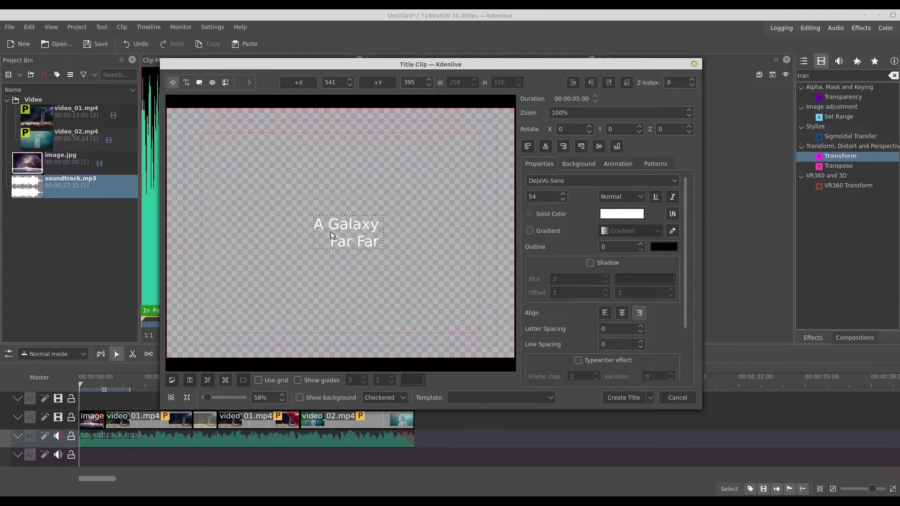
pyautogui.write('Away')
# - Replace the title text with uppercase "A GALAXY FAR FAR AWAY", broken into three lines after GALAXY and after the second FAR
pyautogui.hotkey('ctrl', 'a')
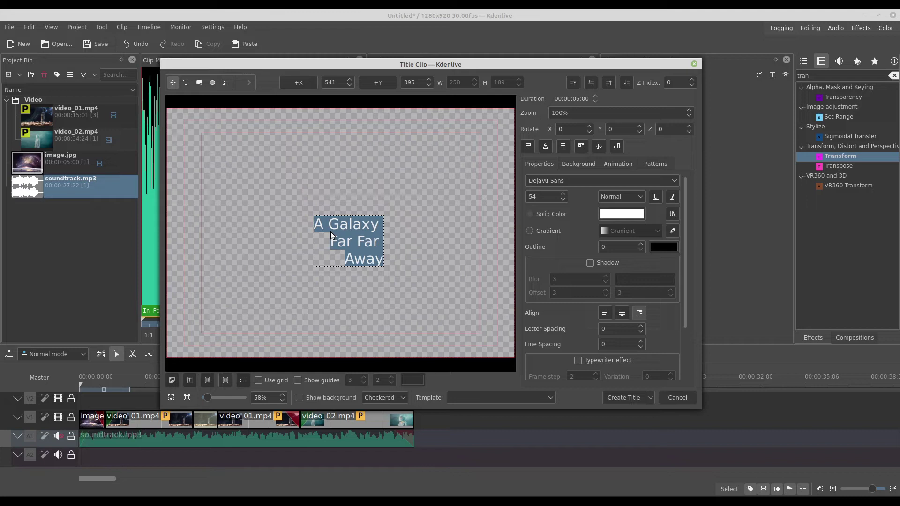
pyautogui.write('A GALAX')
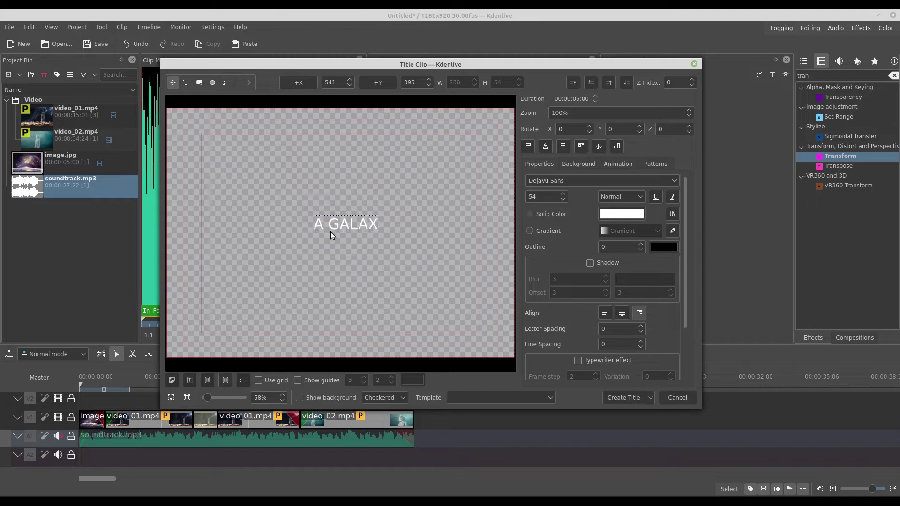
pyautogui.write('Y FAR FAR A')
pyautogui.write('WAY')
pyautogui.press('BackSpace')
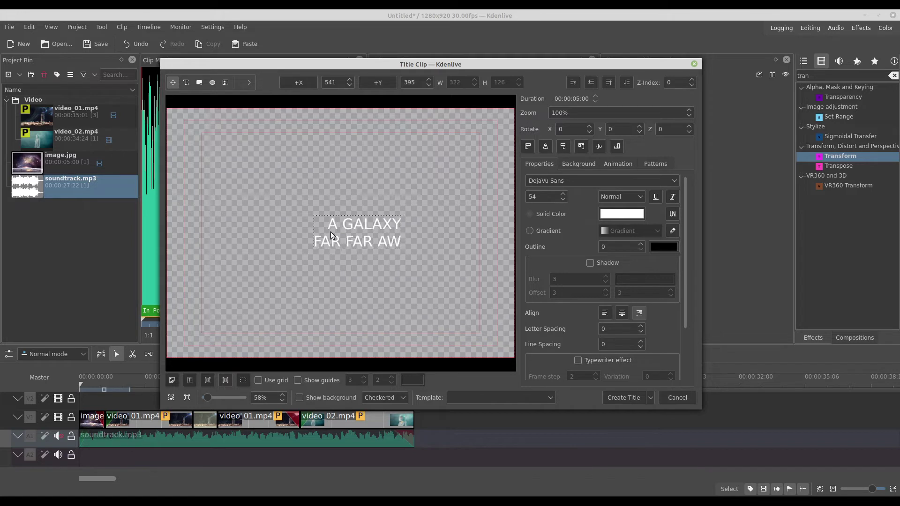
pyautogui.write('AY')
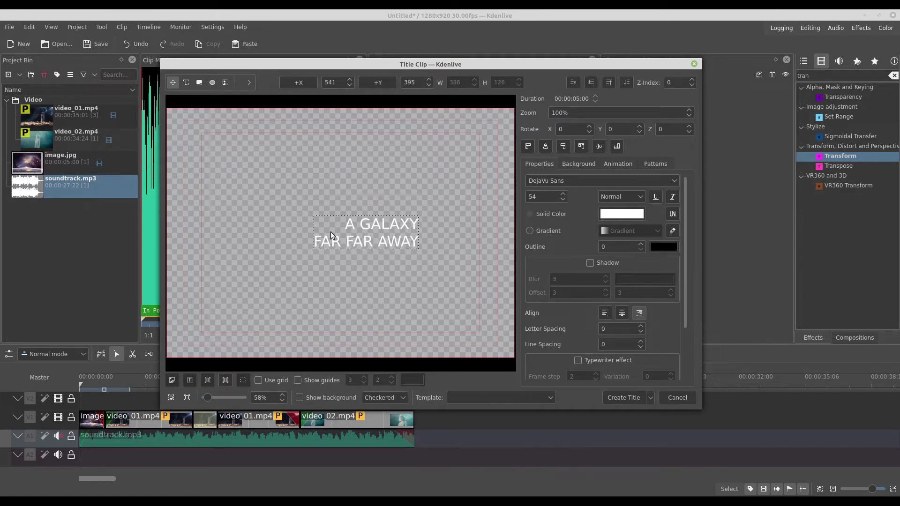
pyautogui.press('Left')
pyautogui.press('Left')
pyautogui.press('Left')
pyautogui.press('Left')
pyautogui.press('Return')
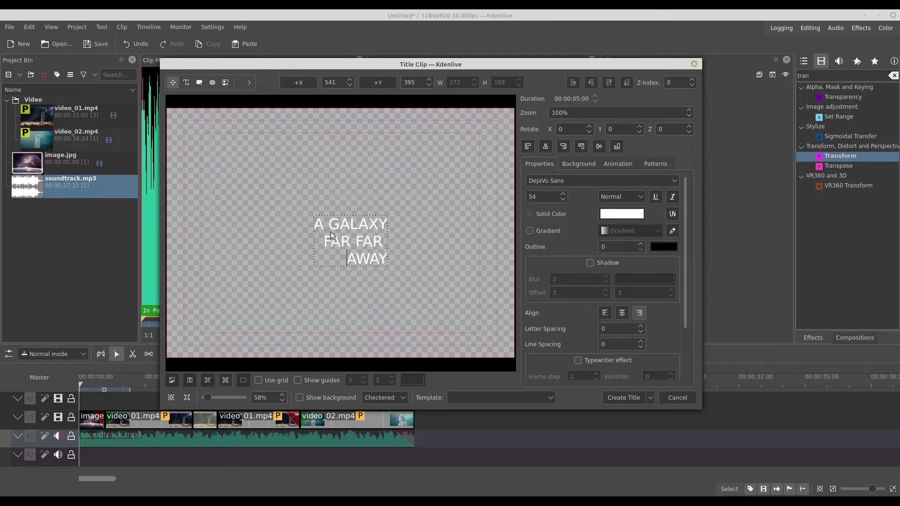
# - Centre-align the three lines of title text and set the font size to 120
pyautogui.hotkey('ctrl', 'a')
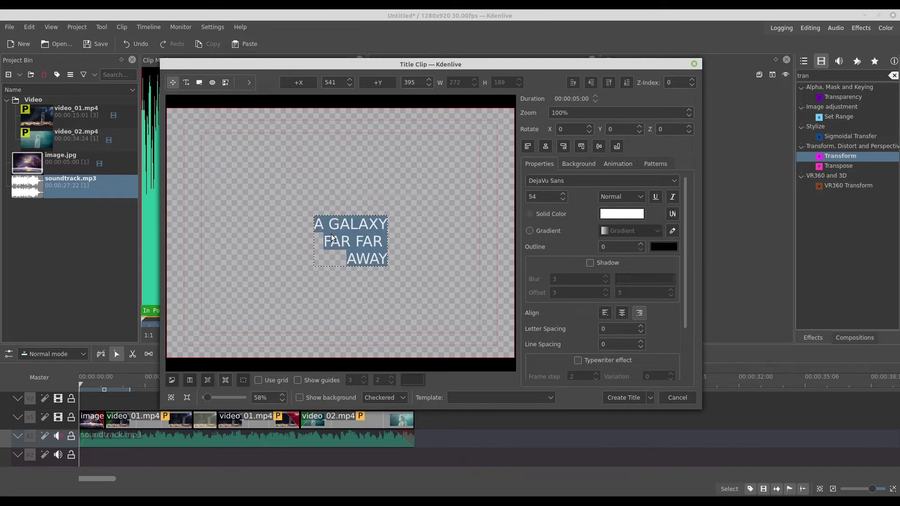
pyautogui.click(623, 313)
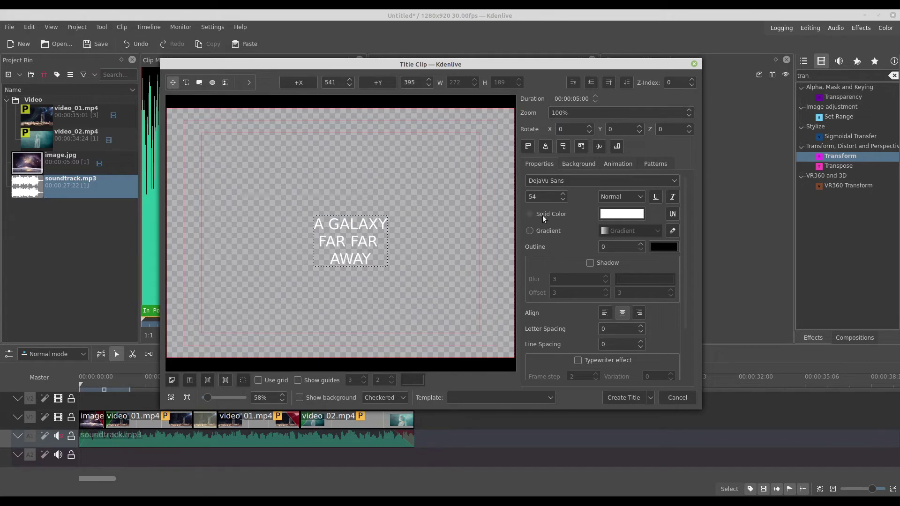
pyautogui.doubleClick(534, 197)
pyautogui.write('120')
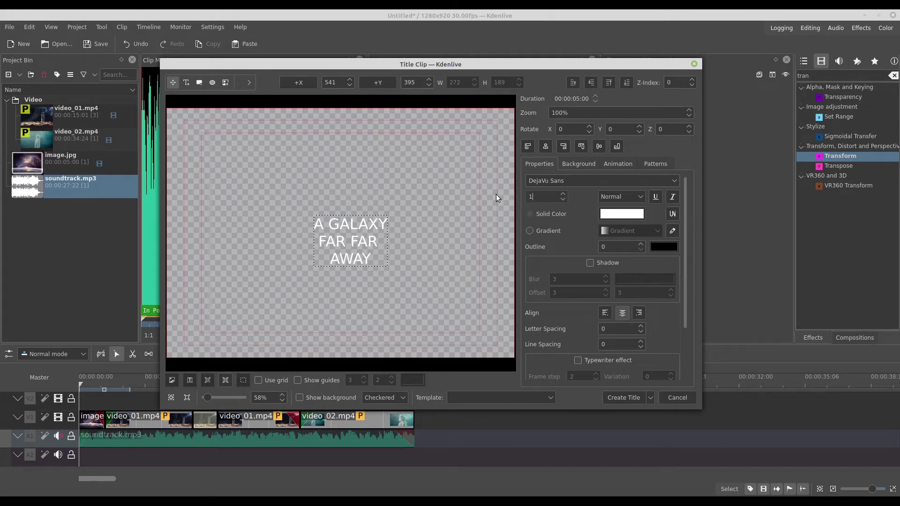
# - Centre the title horizontally and vertically in the frame and set its font size to 130
pyautogui.click(546, 147)
pyautogui.click(599, 147)
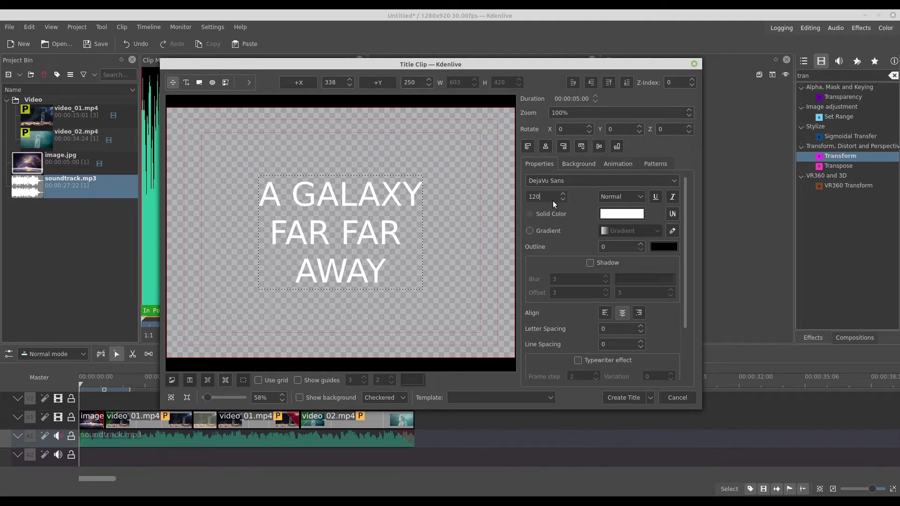
pyautogui.press('BackSpace')
pyautogui.press('BackSpace')
pyautogui.write('30')
pyautogui.press('Return')
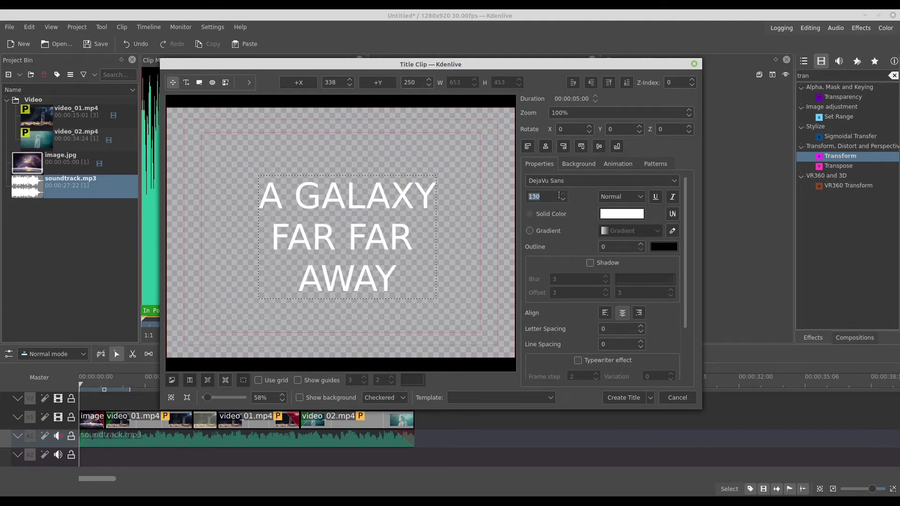
# - Set the title text's font to Orbitron and re-centre the text horizontally in the frame
pyautogui.click(678, 180)
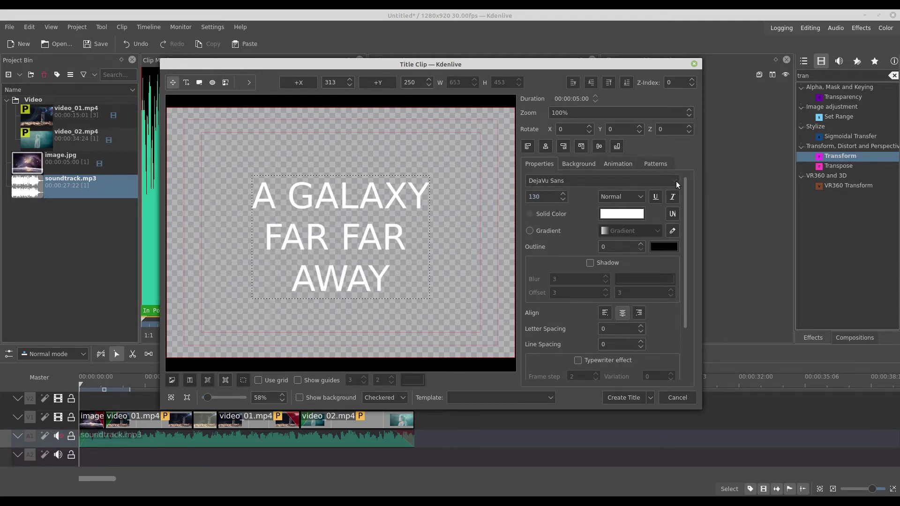
pyautogui.hotkey('ctrl', 'a')
pyautogui.write('Or')
pyautogui.press('Return')
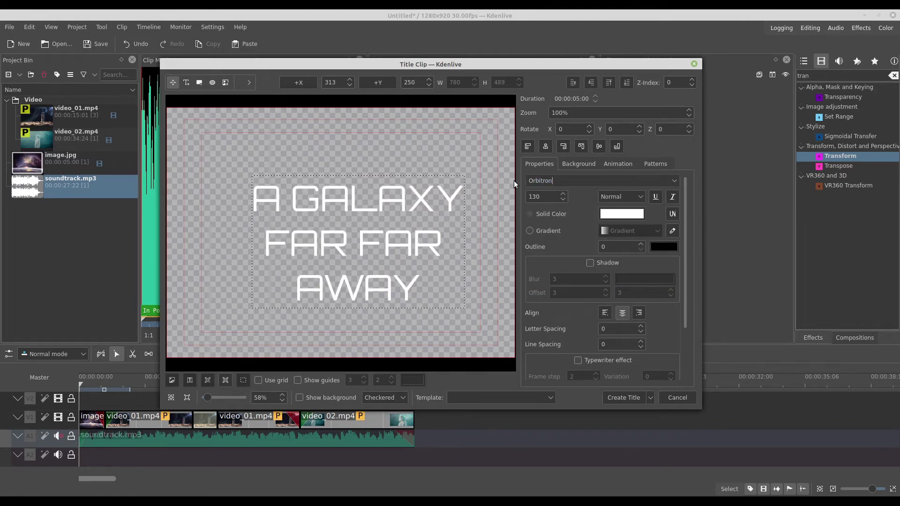
pyautogui.click(546, 146)
# - Colour the title text yellow (#ffc821) and create the title clip
pyautogui.click(622, 215)
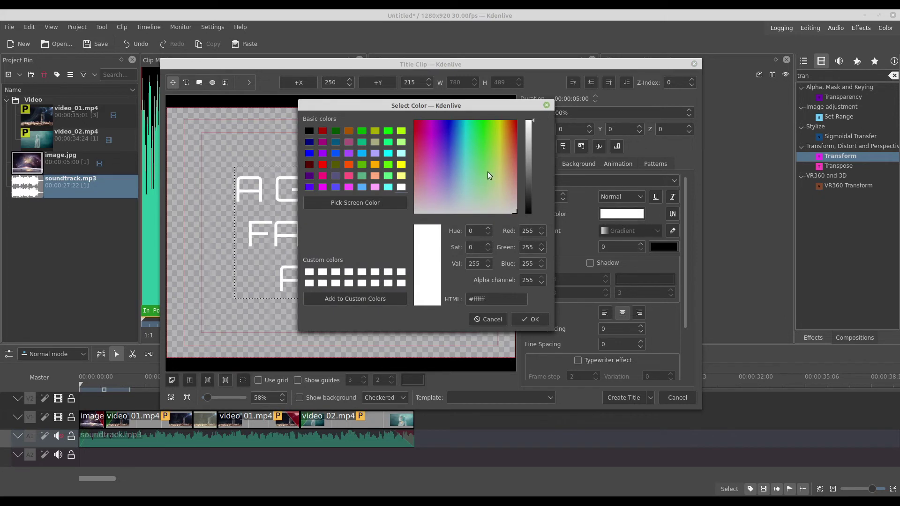
pyautogui.moveTo(488, 173); pyautogui.dragTo(503, 131)
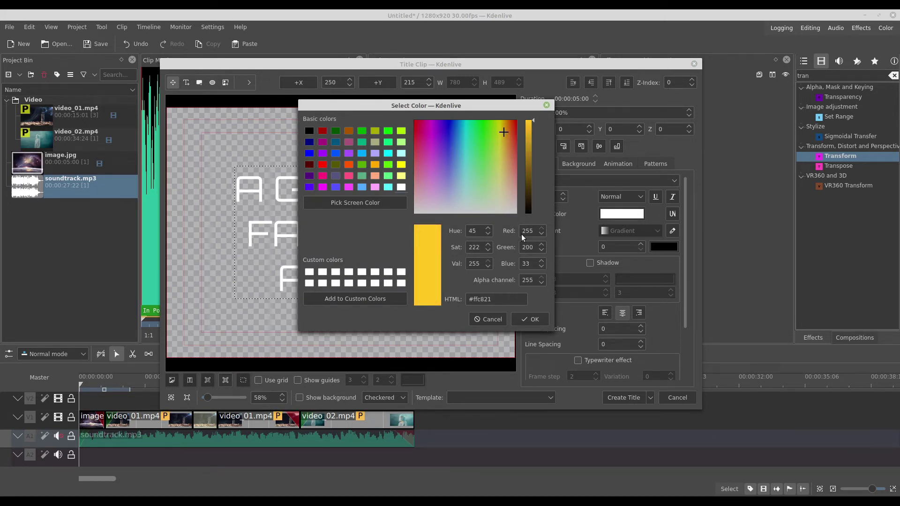
pyautogui.click(526, 321)
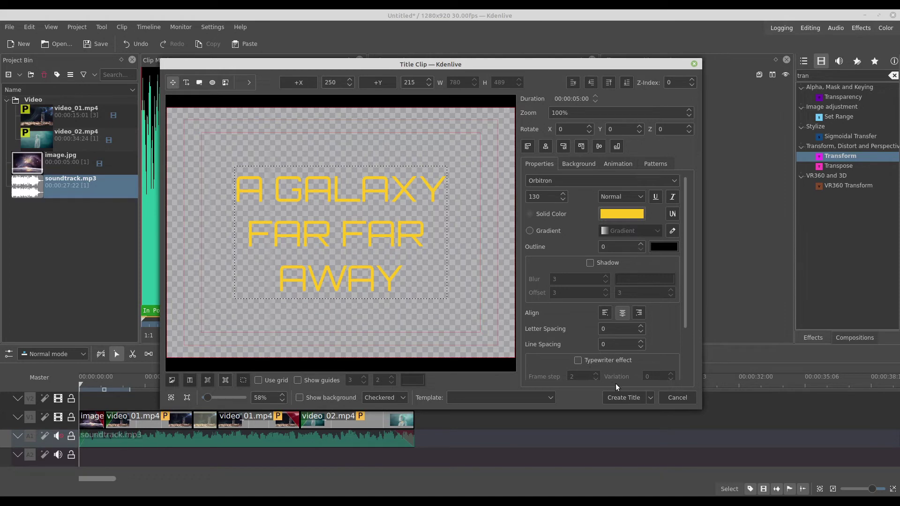
pyautogui.click(622, 397)
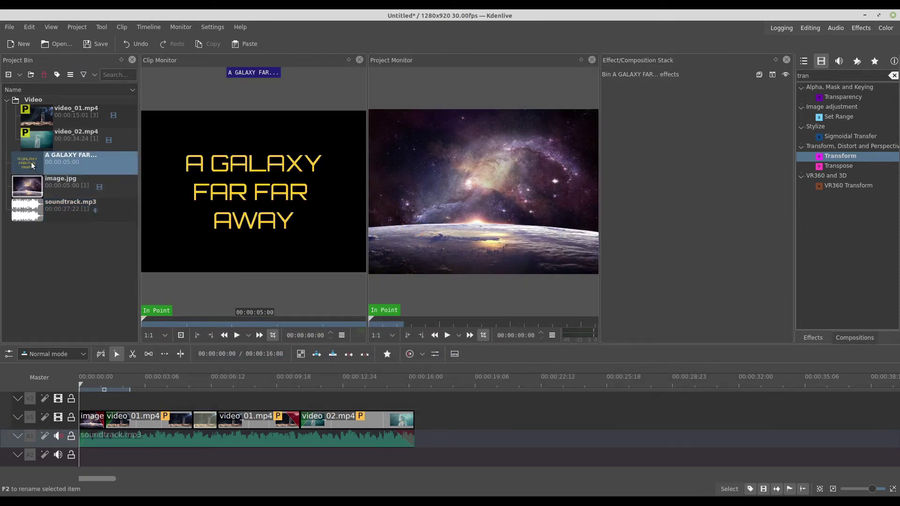
# - Place the title clip on track V2 above the opening image, trimmed to 17 frames starting at frame 8, and play back the opening
pyautogui.moveTo(35, 162); pyautogui.dragTo(81, 405)
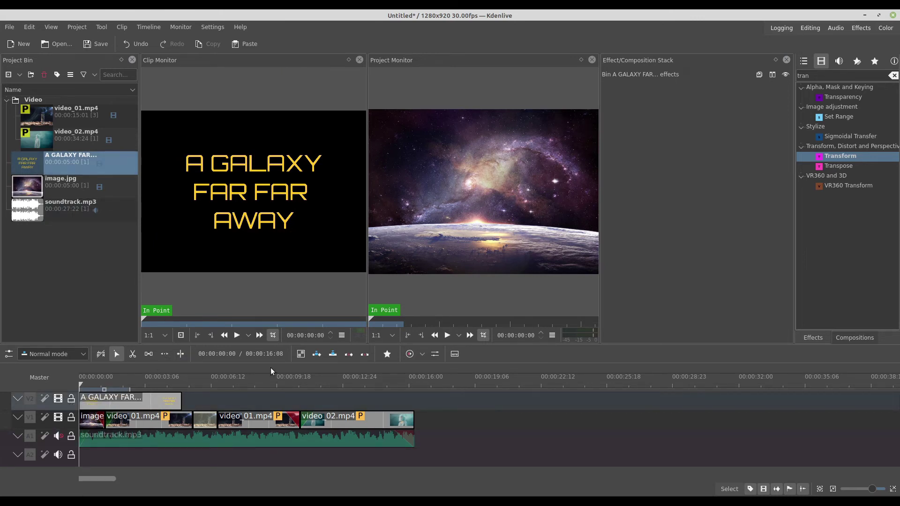
pyautogui.click(877, 489)
pyautogui.click(874, 489)
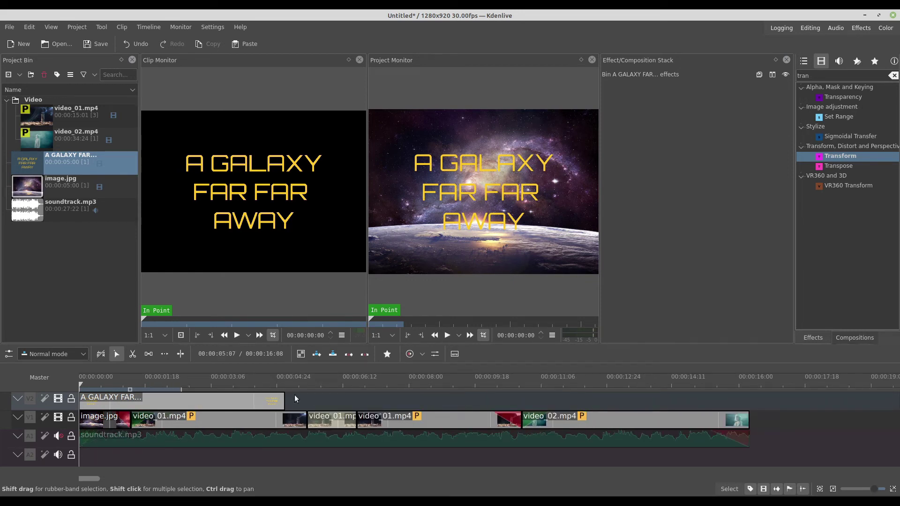
pyautogui.moveTo(283, 399); pyautogui.dragTo(109, 400)
pyautogui.press('space')
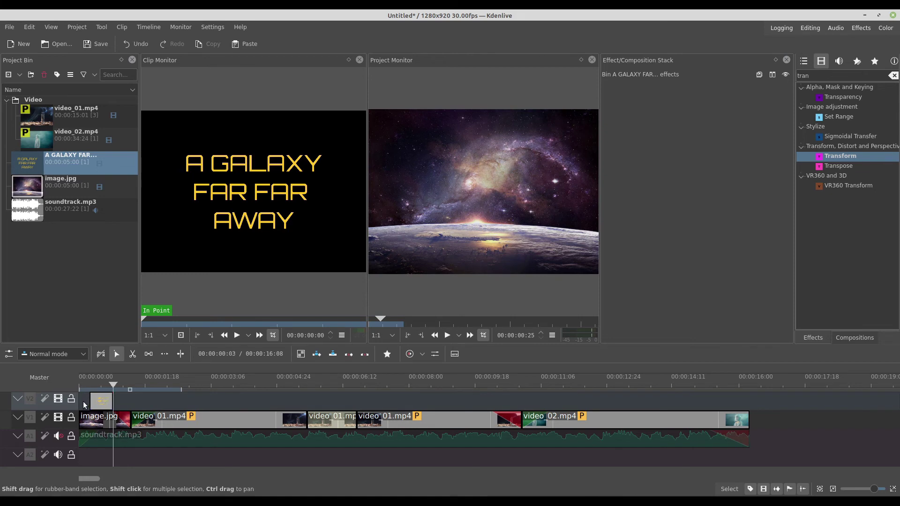
pyautogui.press('space')
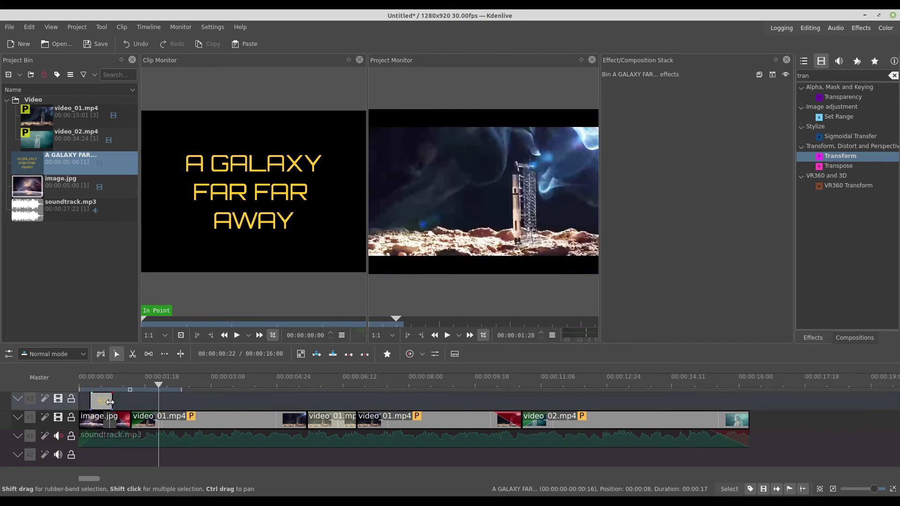
# - Extend the title clip's end to the end of the opening image, for a one-second duration, and play back the opening
pyautogui.moveTo(123, 405); pyautogui.dragTo(130, 404)
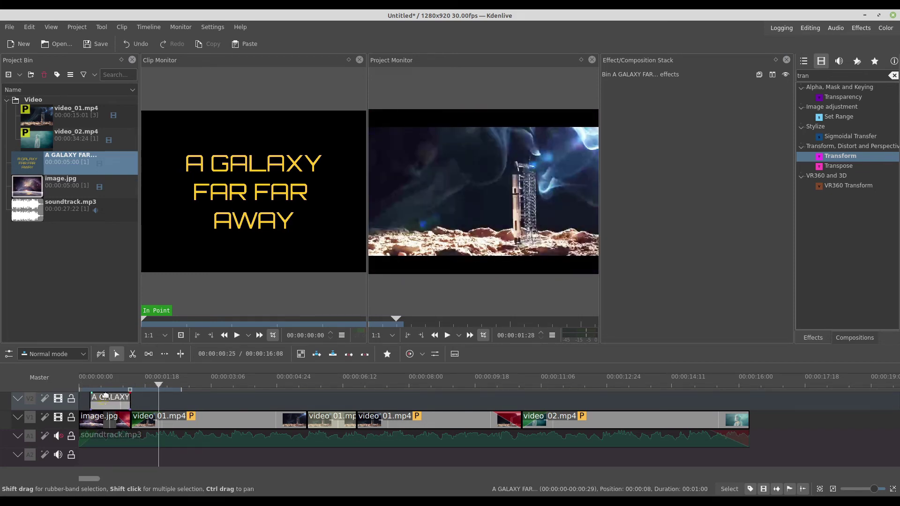
pyautogui.click(84, 404)
pyautogui.press('space')
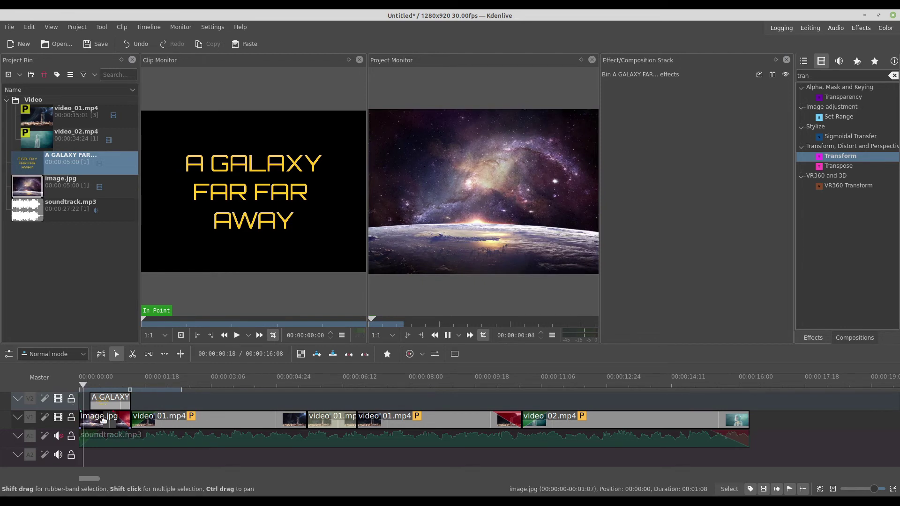
pyautogui.press('space')
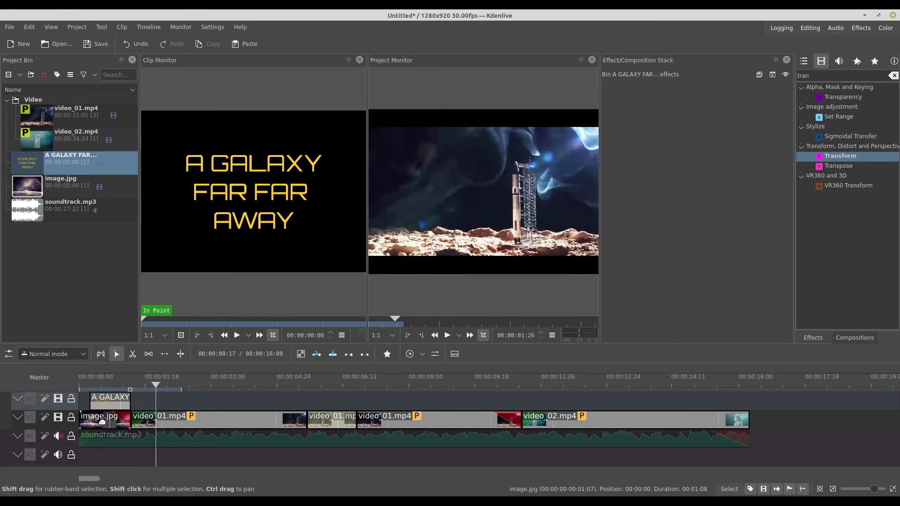
# - Shift the video clips after the opening image 18 frames later and extend the image to fill the gap
pyautogui.press('m')
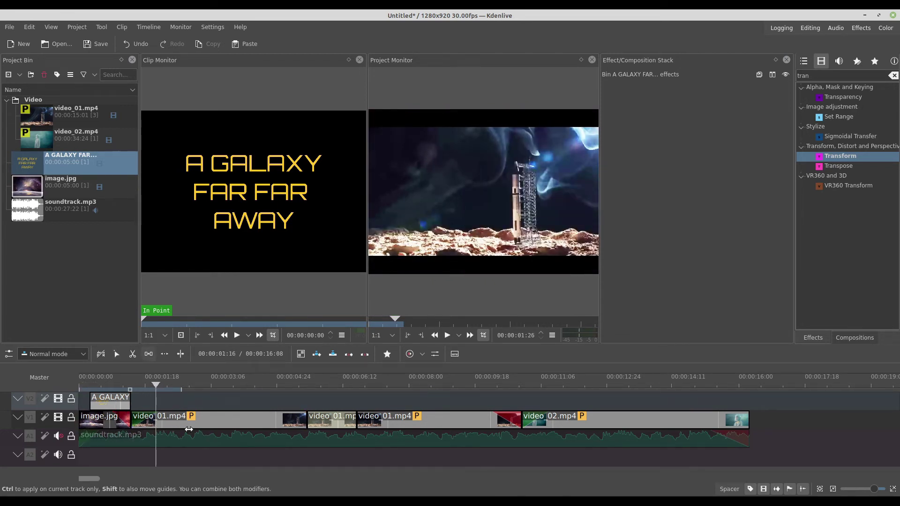
pyautogui.moveTo(169, 418); pyautogui.dragTo(194, 417)
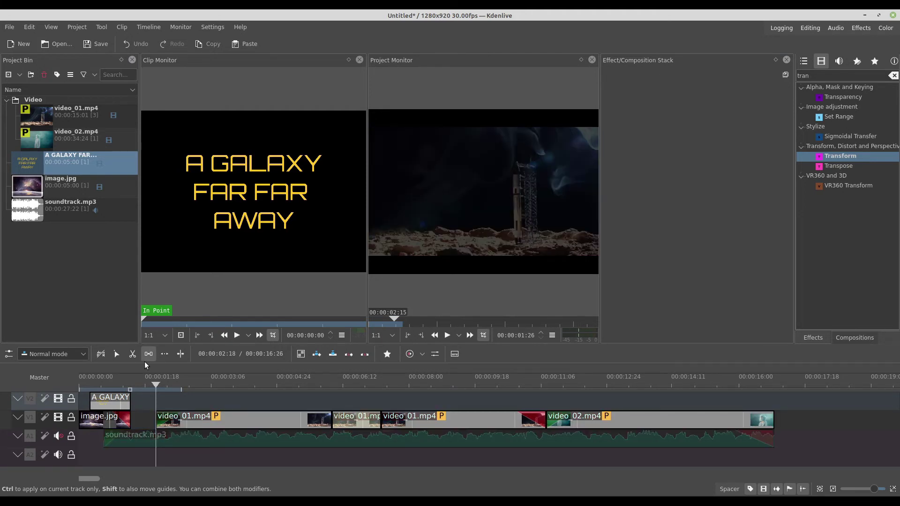
pyautogui.click(117, 358)
pyautogui.moveTo(130, 421); pyautogui.dragTo(147, 436)
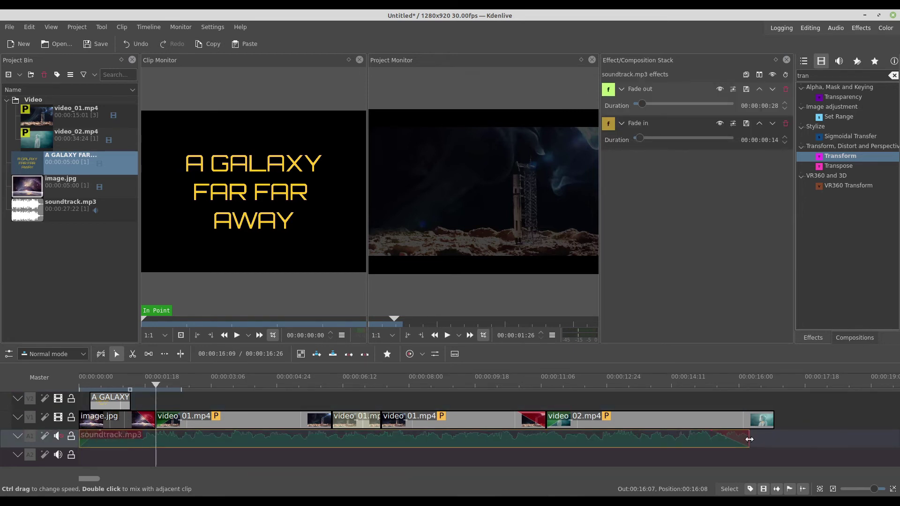
# - Extend the soundtrack's end by 18 frames to match the last video clip and play the edit from the start
pyautogui.moveTo(750, 438); pyautogui.dragTo(771, 438)
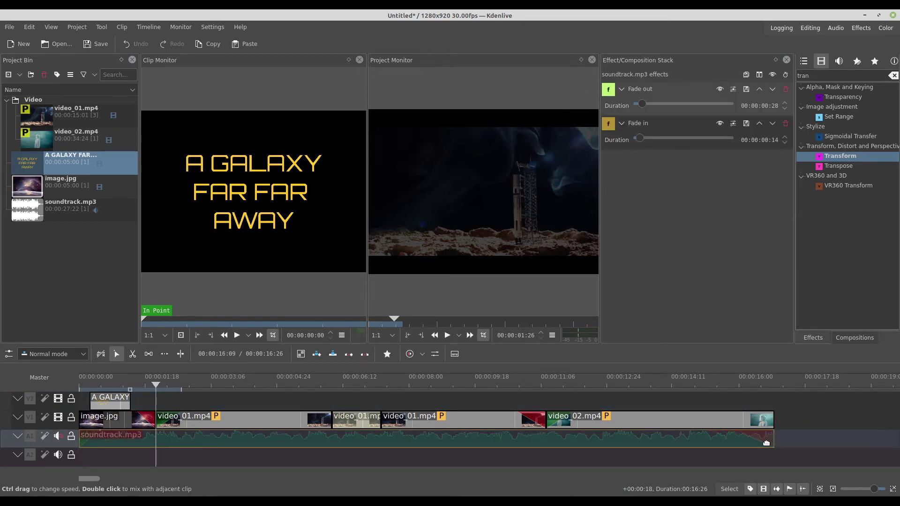
pyautogui.click(80, 404)
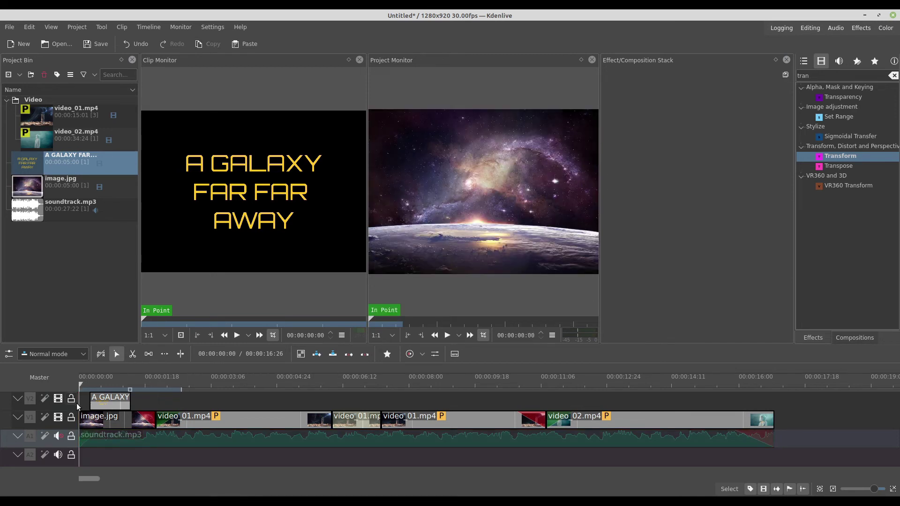
pyautogui.press('space')
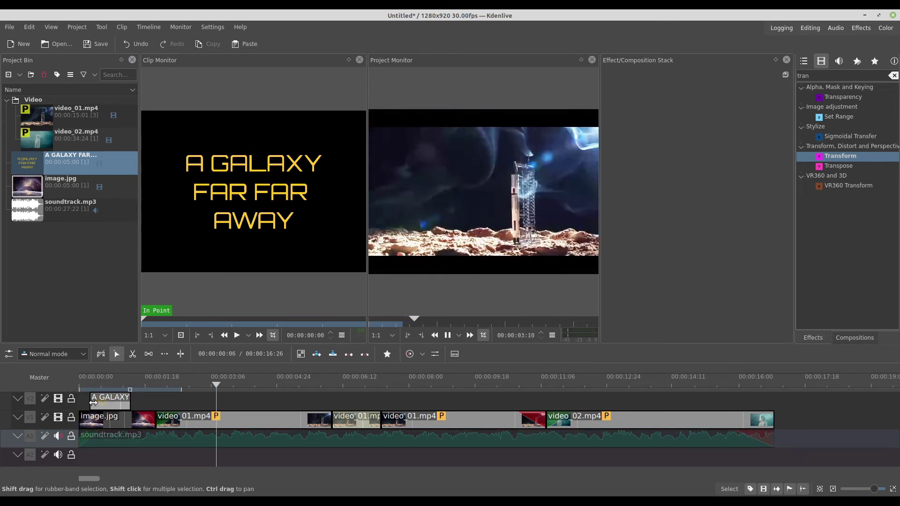
pyautogui.press('space')
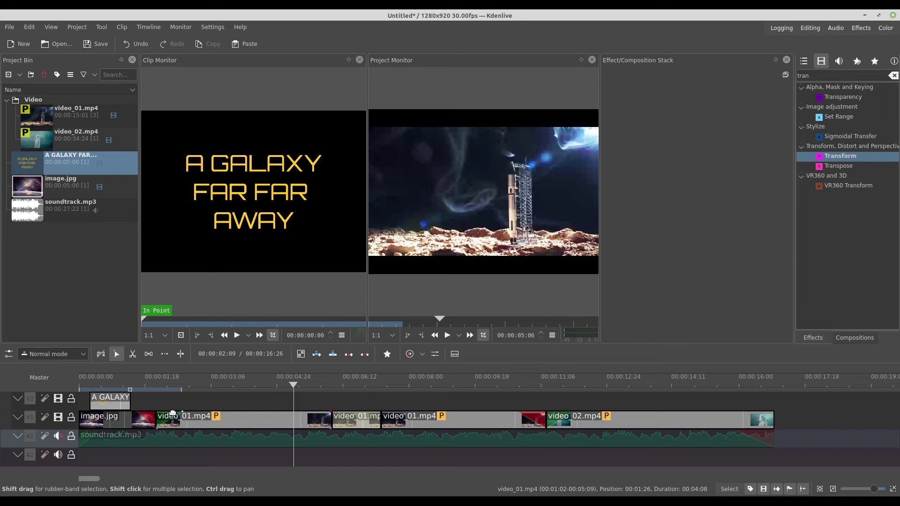
pyautogui.click(101, 44)
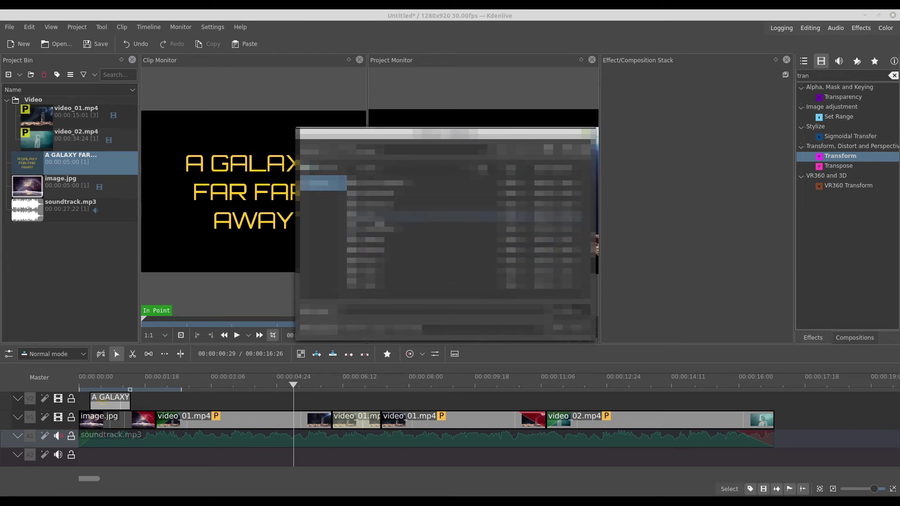
pyautogui.click(375, 183)
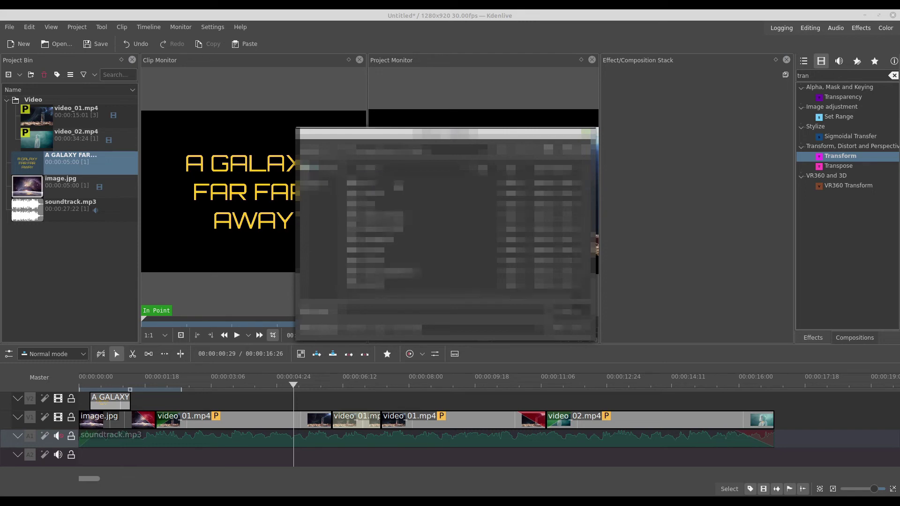
pyautogui.press('Escape')
# - Copy the Curves and Transform effects from the short middle video_01.mp4 clip and paste them onto the video_02.mp4 clip
pyautogui.click(85, 395)
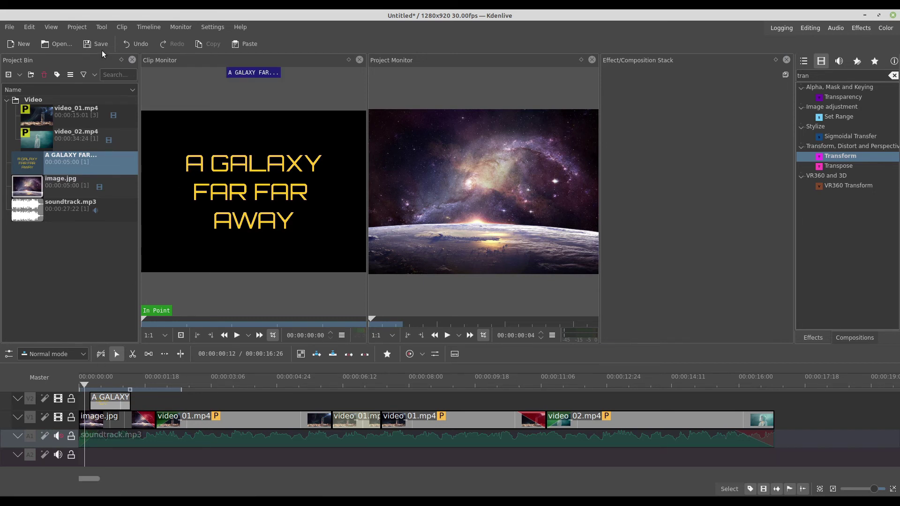
pyautogui.click(269, 420)
pyautogui.click(348, 423)
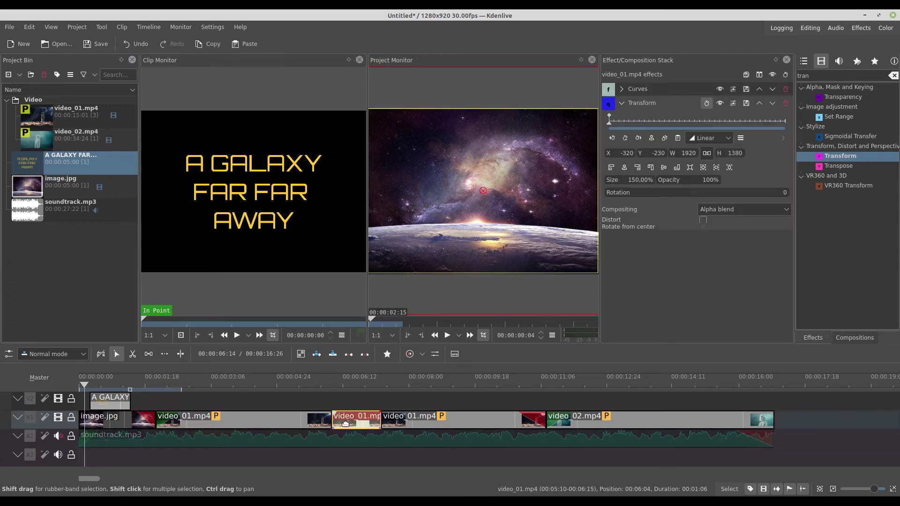
pyautogui.rightClick(356, 421)
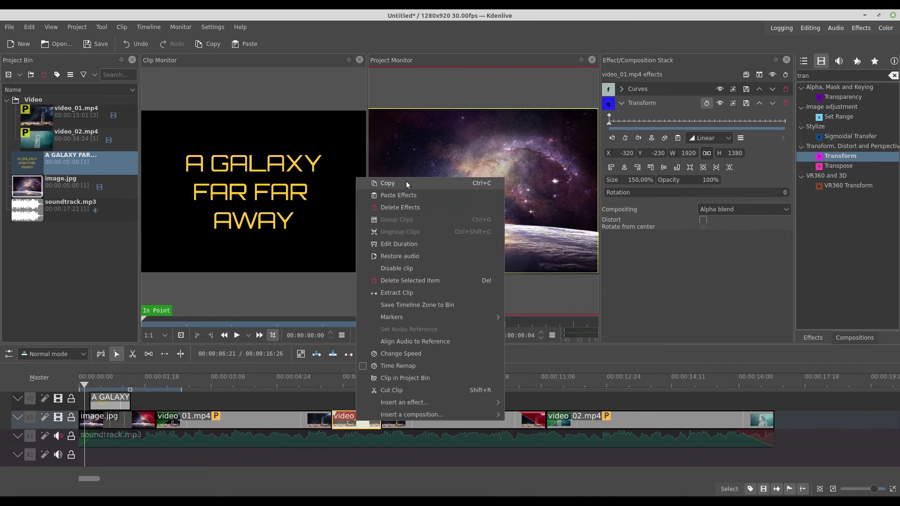
pyautogui.click(406, 182)
pyautogui.click(639, 416)
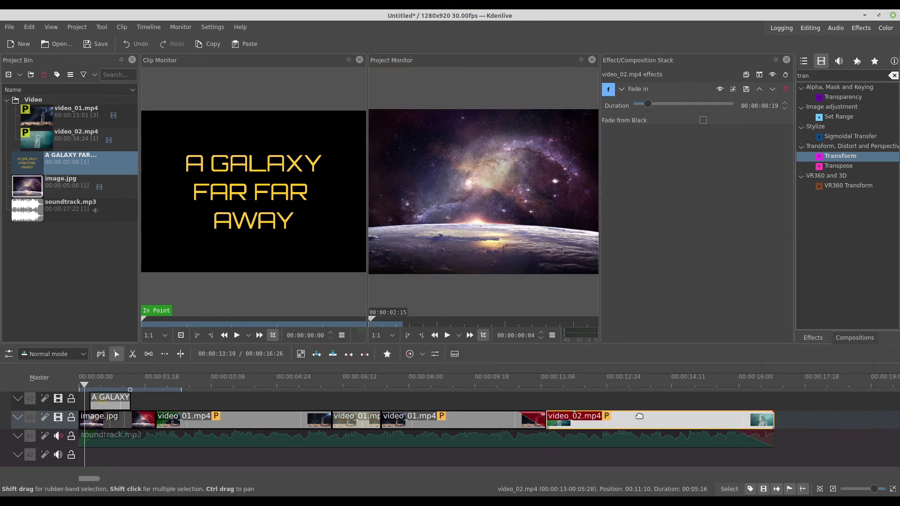
pyautogui.click(643, 406)
pyautogui.rightClick(659, 418)
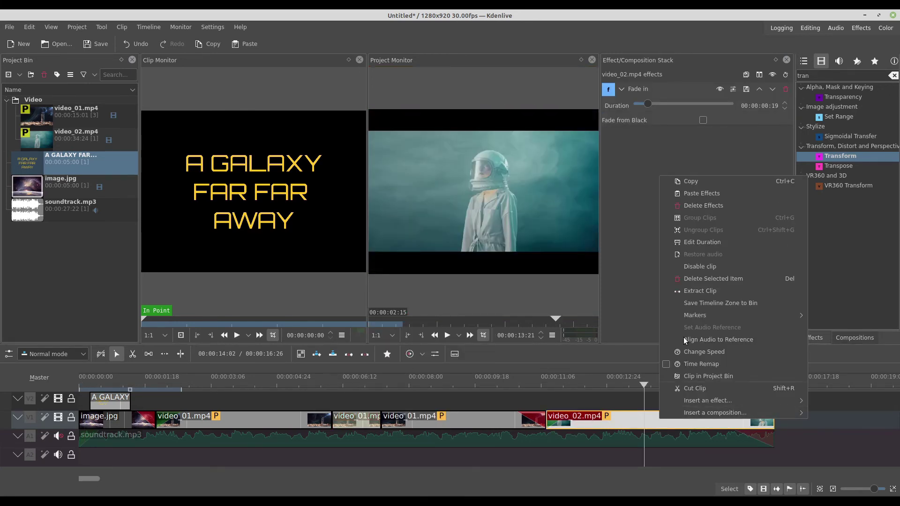
pyautogui.click(690, 193)
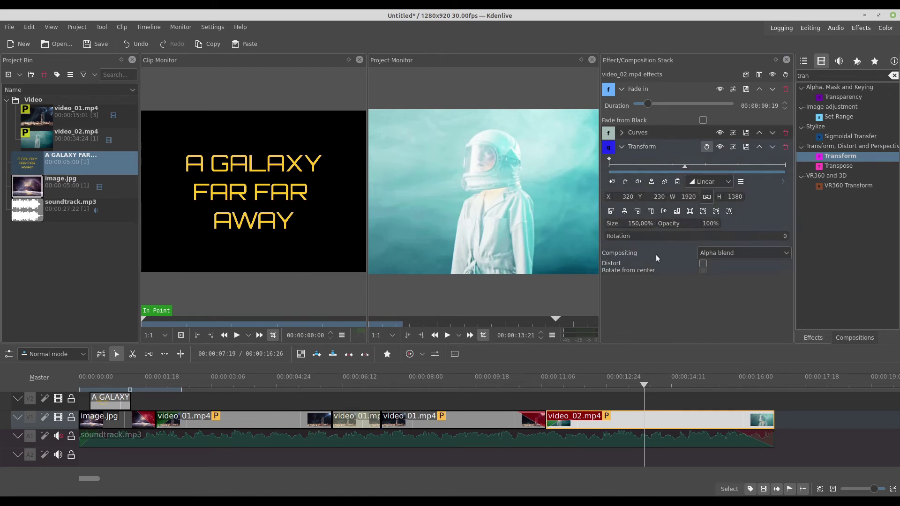
# - Remove the pasted Transform and Curves effects from the video_02.mp4 clip
pyautogui.click(785, 146)
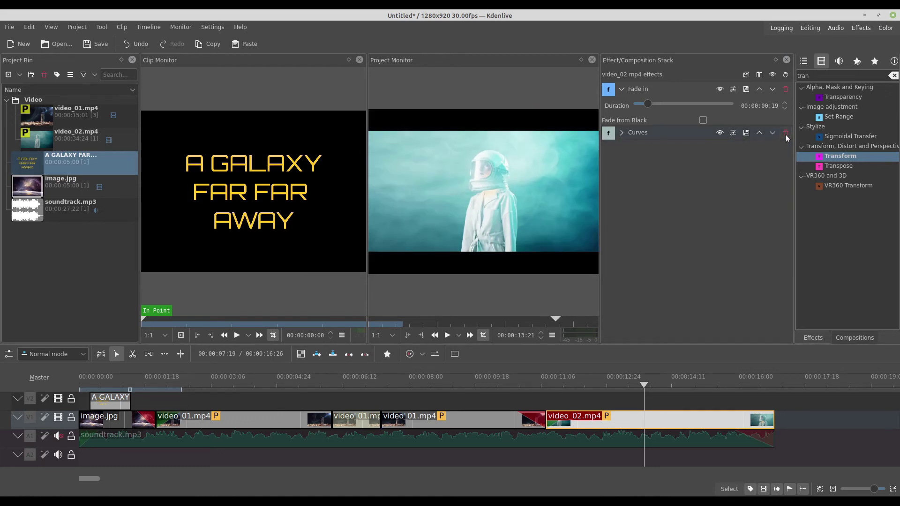
pyautogui.click(785, 133)
# - Return the playhead to the start, unmute soundtrack track A1 and play the whole edit
pyautogui.moveTo(587, 404); pyautogui.dragTo(504, 404)
pyautogui.moveTo(396, 426); pyautogui.dragTo(49, 423)
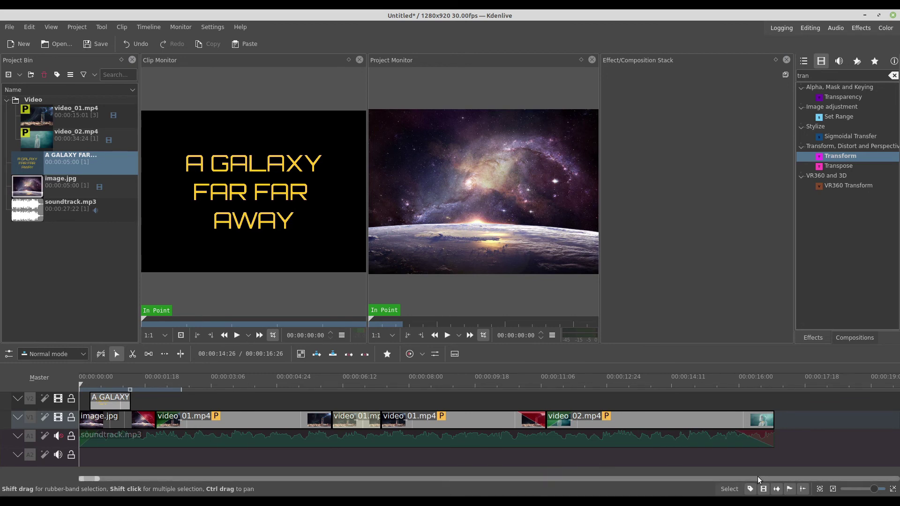
pyautogui.click(60, 438)
pyautogui.press('space')
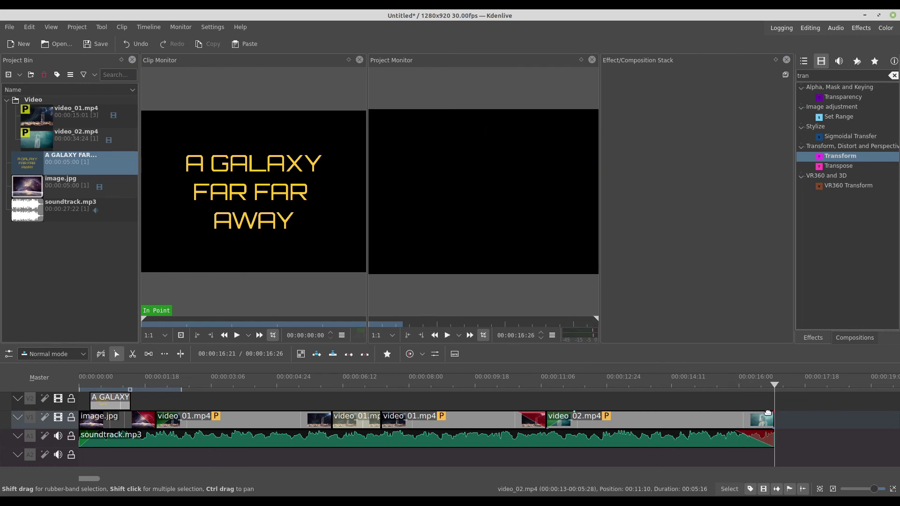
# - Add a short fade-out to the end of the video_02.mp4 clip
pyautogui.moveTo(772, 413); pyautogui.dragTo(758, 419)
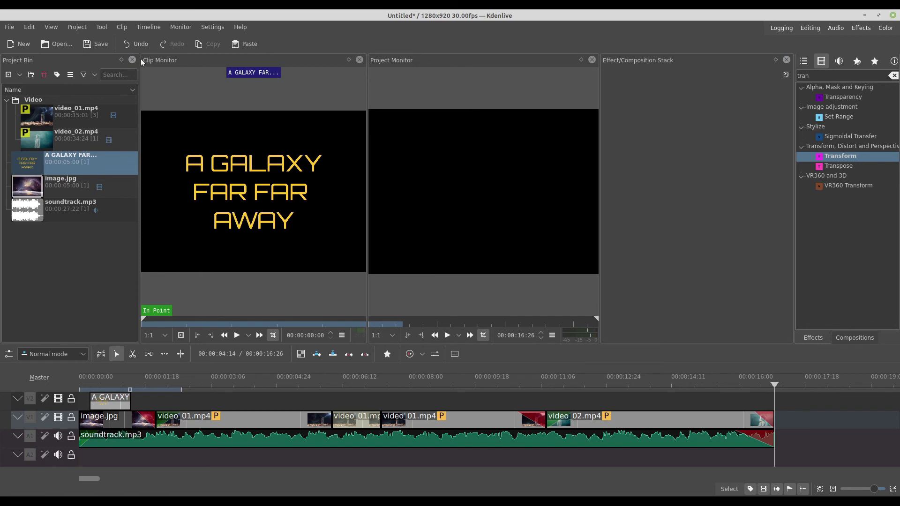
# - Set up the project render in the MP4-H264/AAC format with the quality raised to maximum
pyautogui.click(72, 26)
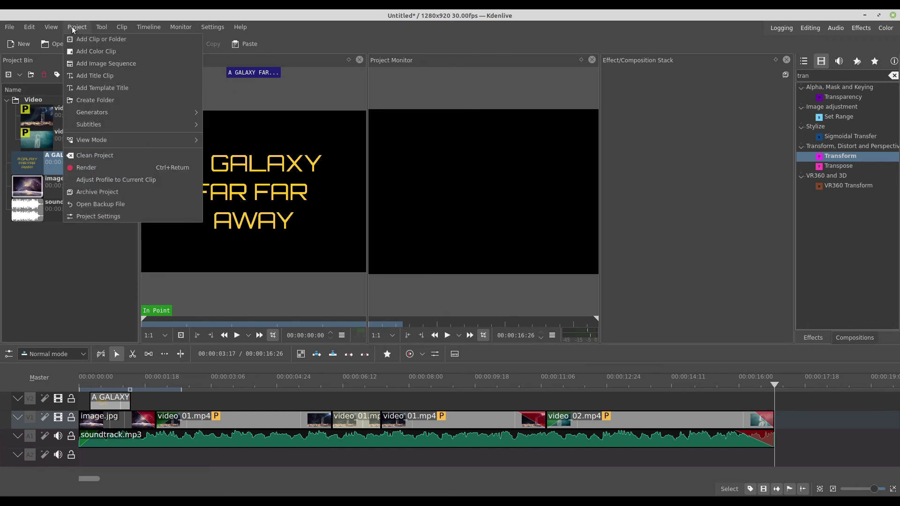
pyautogui.click(140, 165)
pyautogui.click(410, 227)
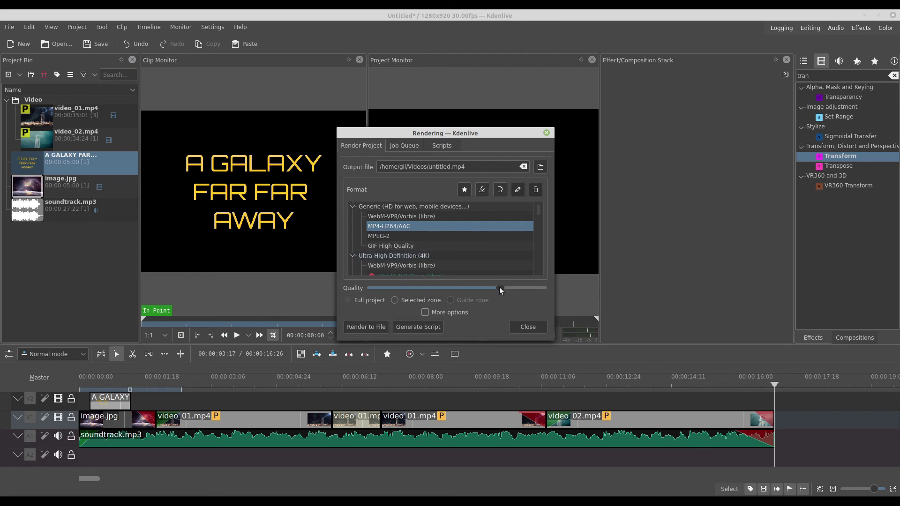
pyautogui.moveTo(499, 287); pyautogui.dragTo(542, 287)
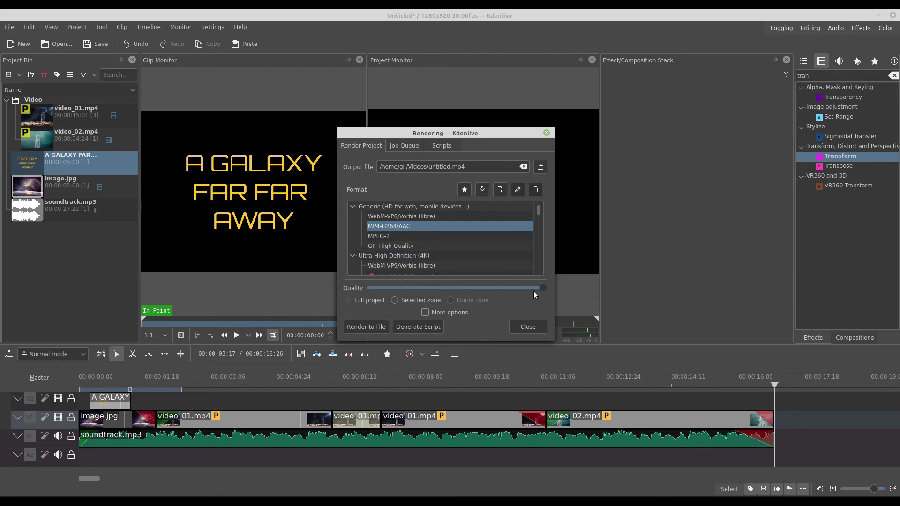